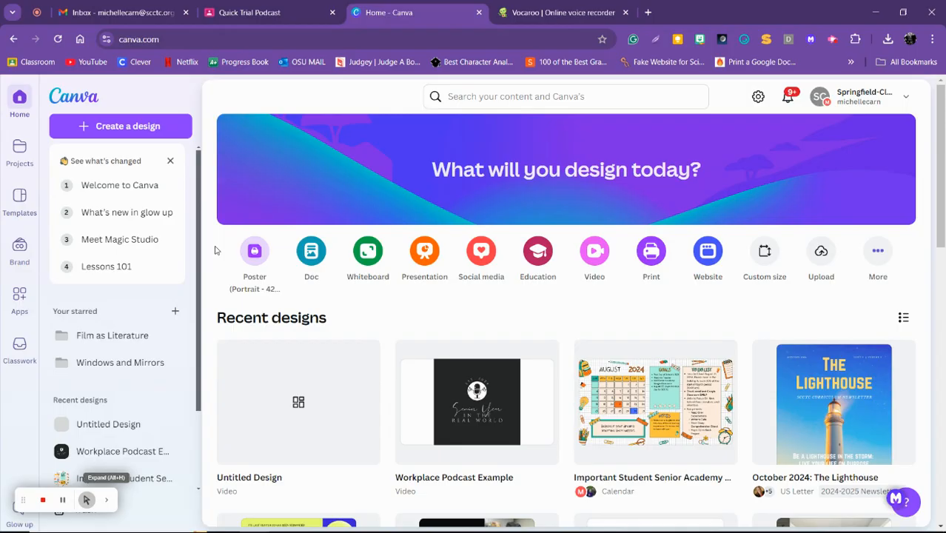
# Create a blank Video (1080p) design and close the template suggestions
pyautogui.click(135, 126)
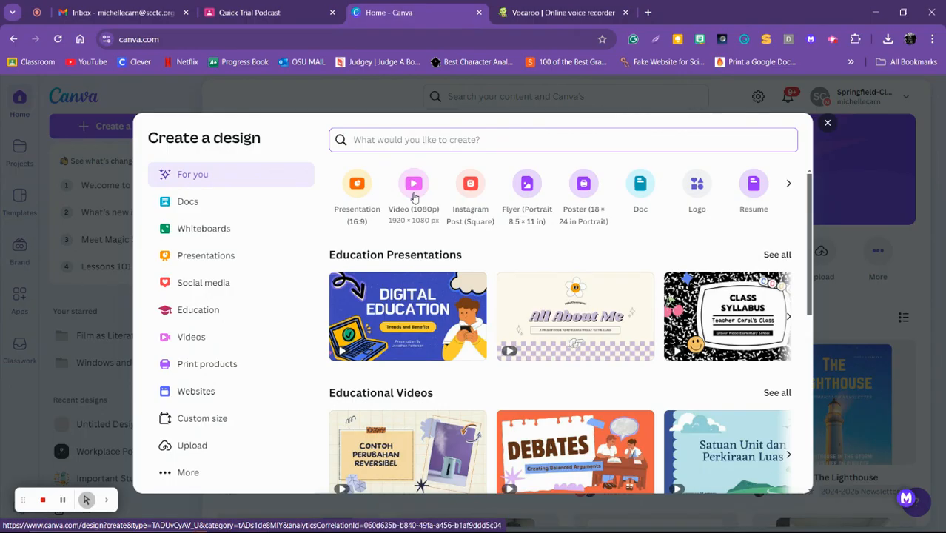
pyautogui.click(826, 127)
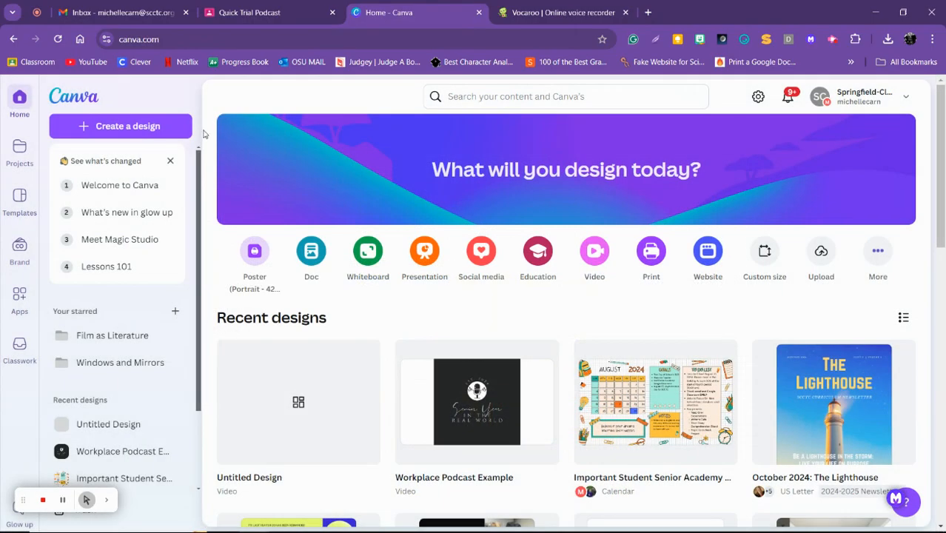
pyautogui.click(154, 127)
pyautogui.click(417, 192)
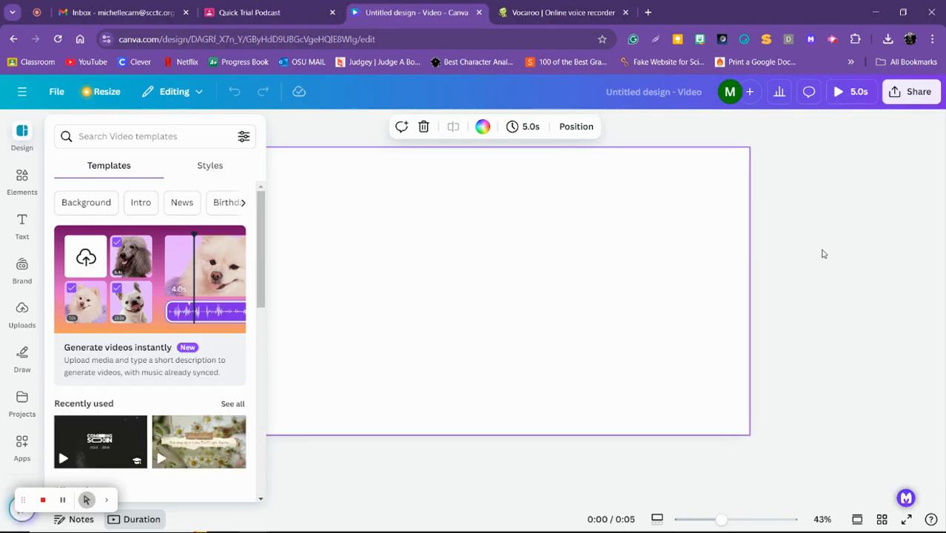
pyautogui.click(841, 281)
pyautogui.click(841, 281)
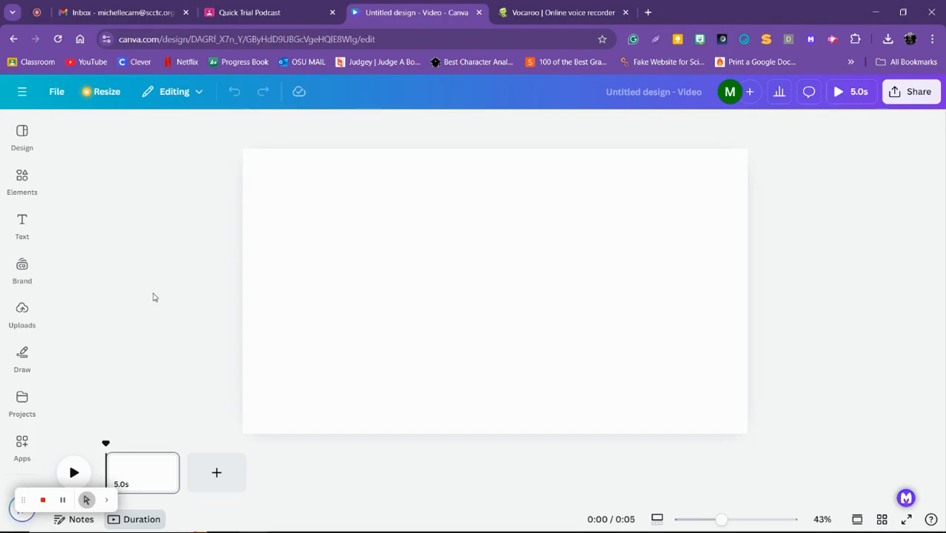
# Search the design elements for "podcast"
pyautogui.click(20, 185)
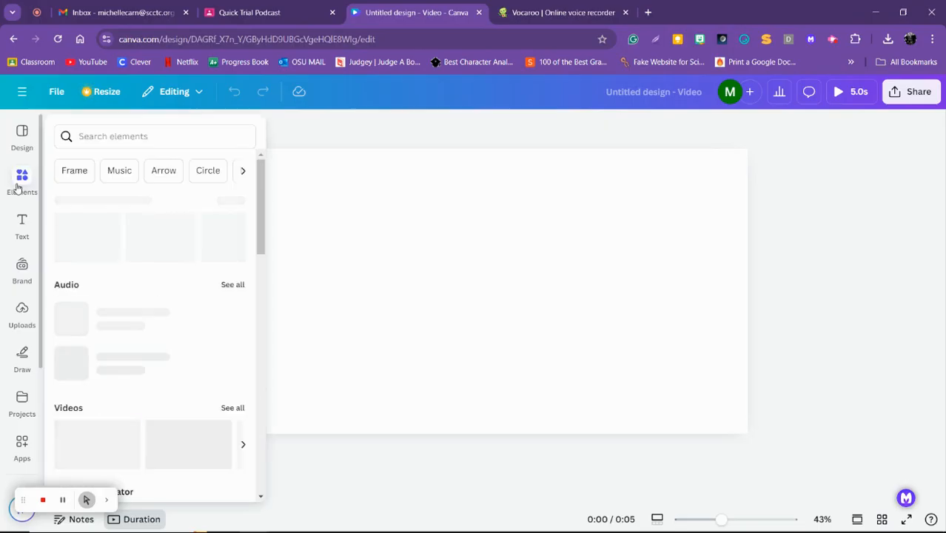
pyautogui.click(126, 131)
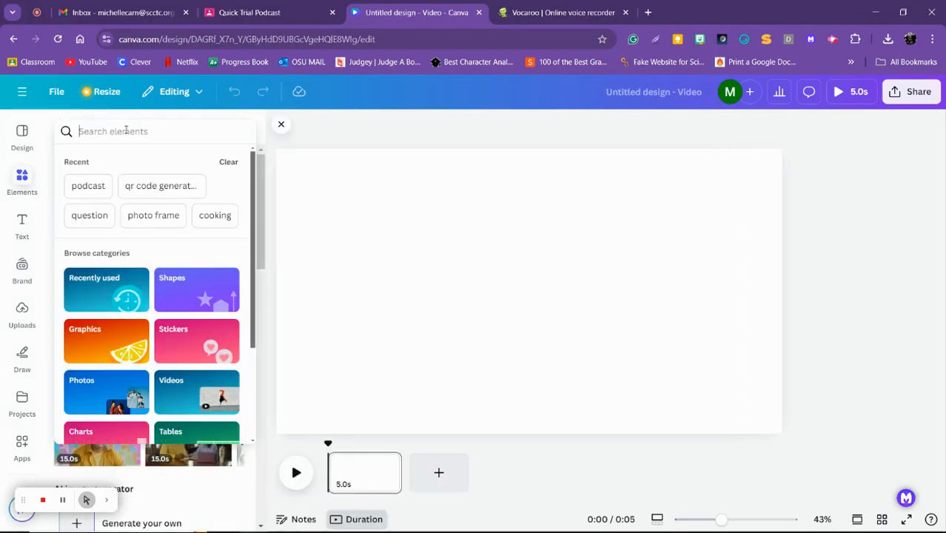
pyautogui.write('pod')
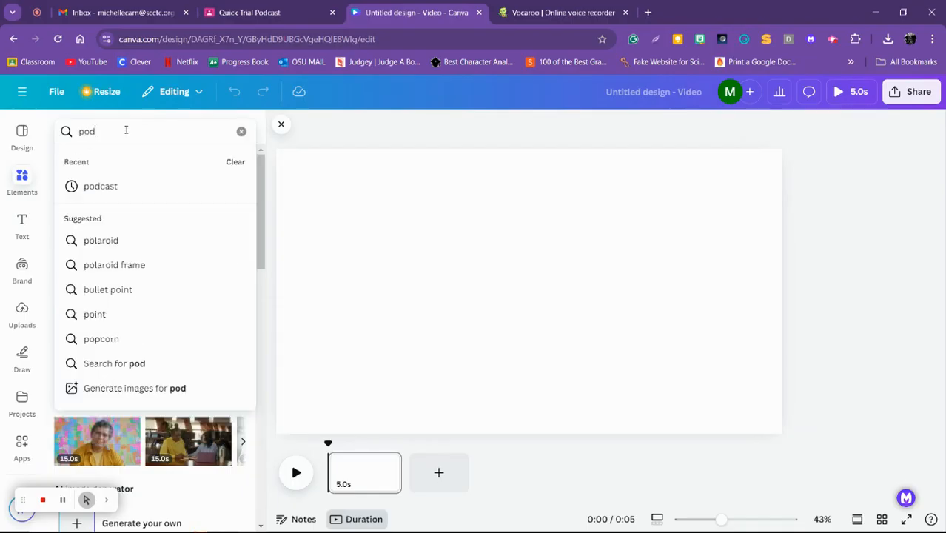
pyautogui.write('cast')
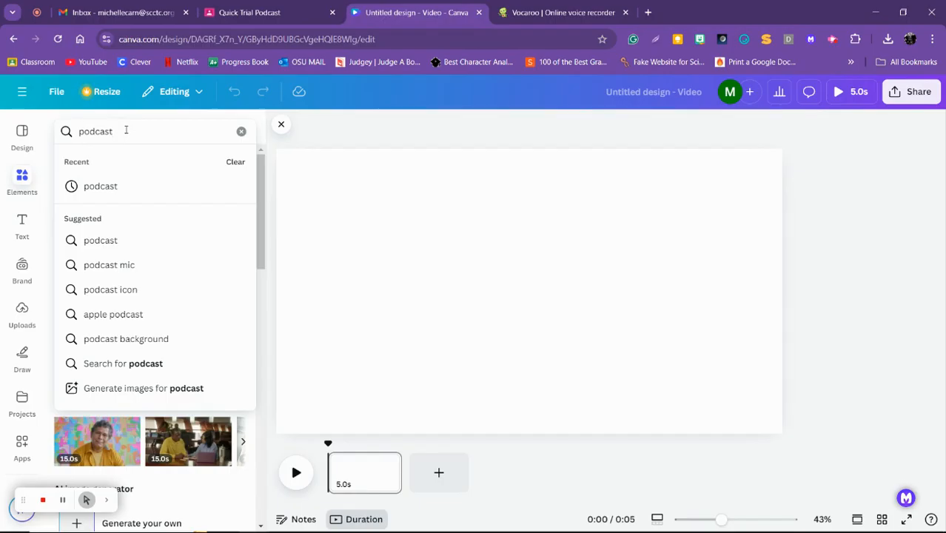
pyautogui.press('Return')
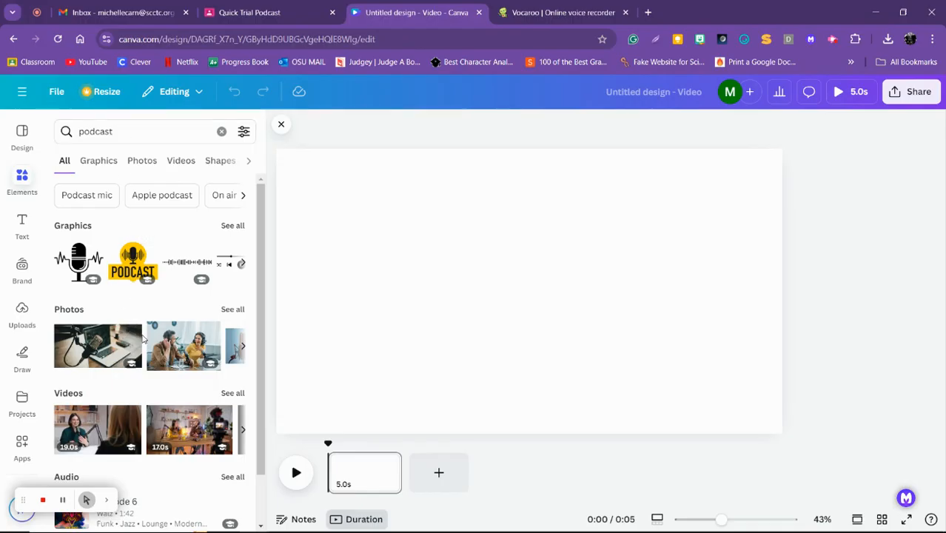
# Fill the page with the purple-lit microphone and headphones photo from the podcast photo results
pyautogui.click(231, 230)
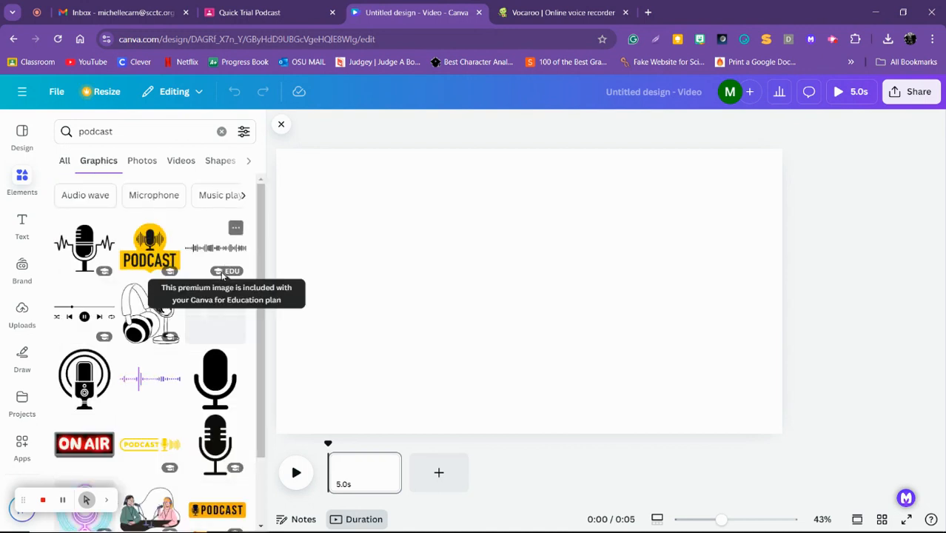
pyautogui.click(147, 163)
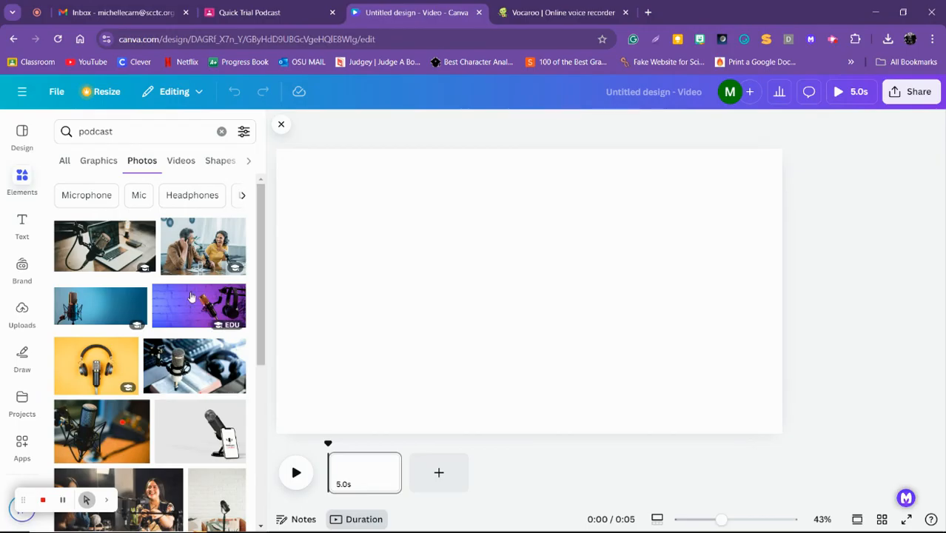
pyautogui.moveTo(184, 301); pyautogui.dragTo(325, 171)
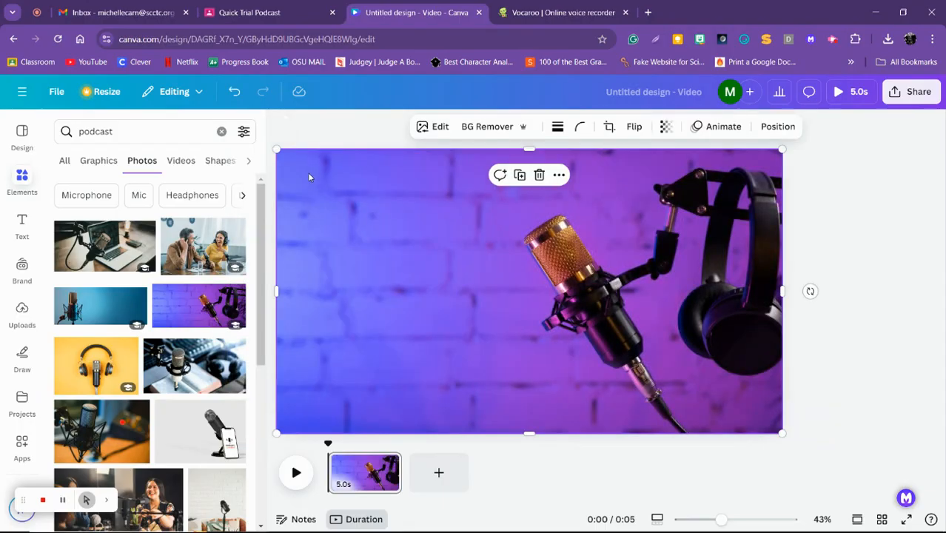
pyautogui.click(282, 128)
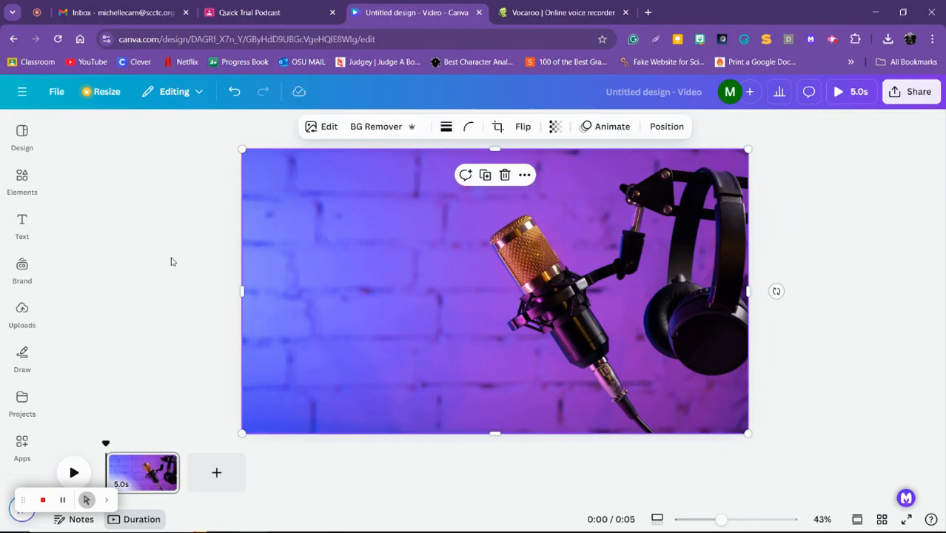
pyautogui.click(172, 259)
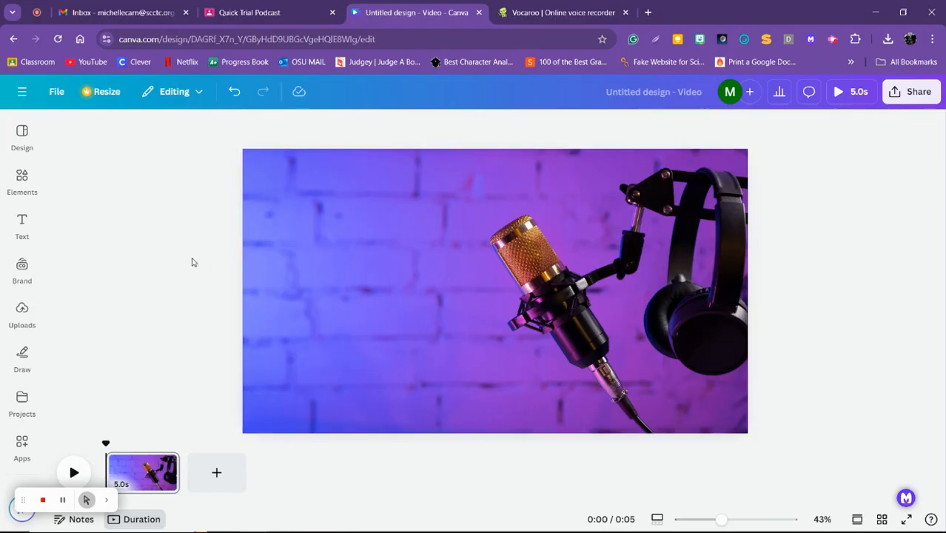
# Add a default heading to the page and replace its placeholder text with the podcaster's title and surname
pyautogui.click(23, 226)
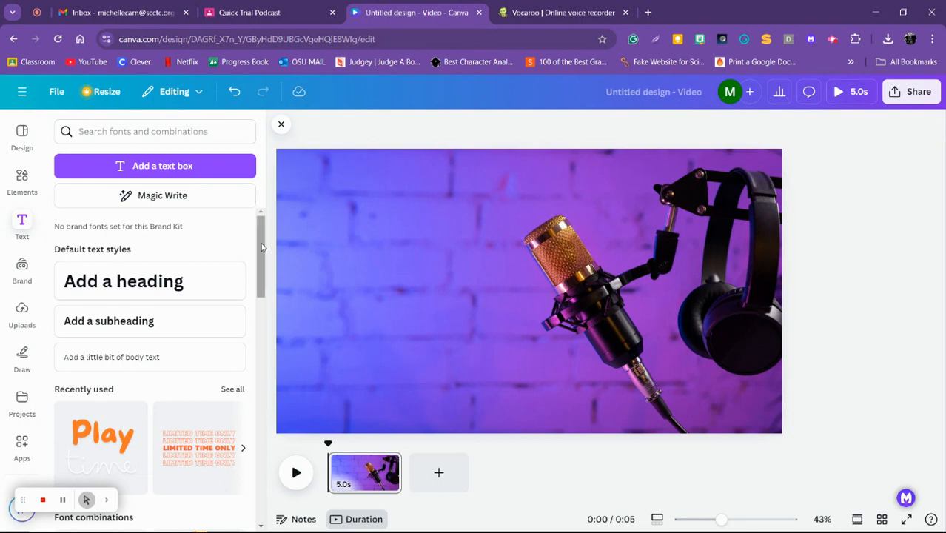
pyautogui.moveTo(263, 246); pyautogui.dragTo(260, 221)
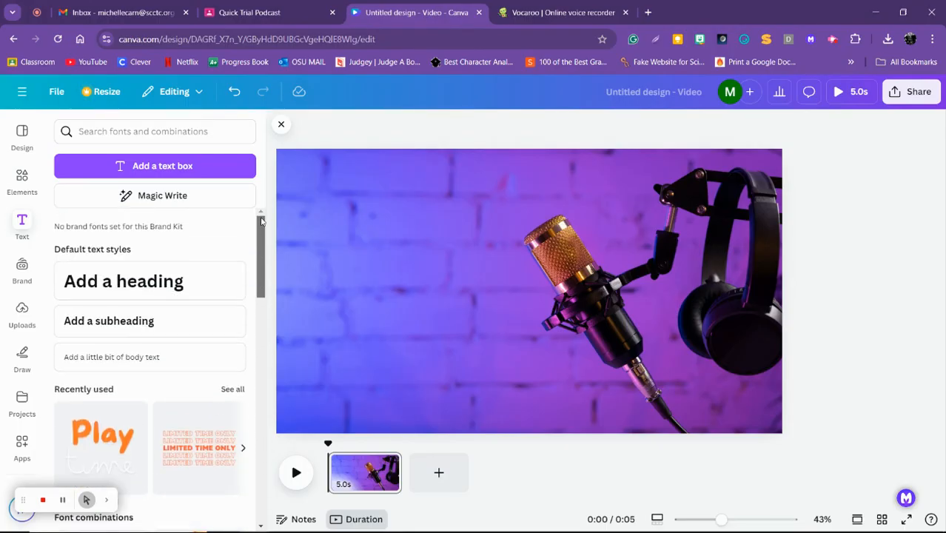
pyautogui.click(124, 288)
pyautogui.doubleClick(489, 294)
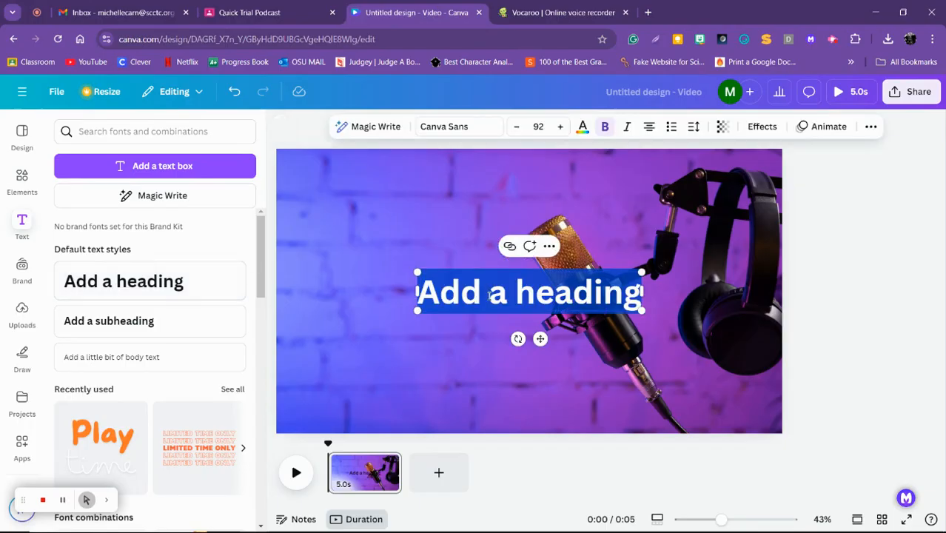
pyautogui.write('Mrs. Carn')
# Format the heading text in yellow with the Eastman Grotesque font
pyautogui.moveTo(461, 293); pyautogui.dragTo(601, 293)
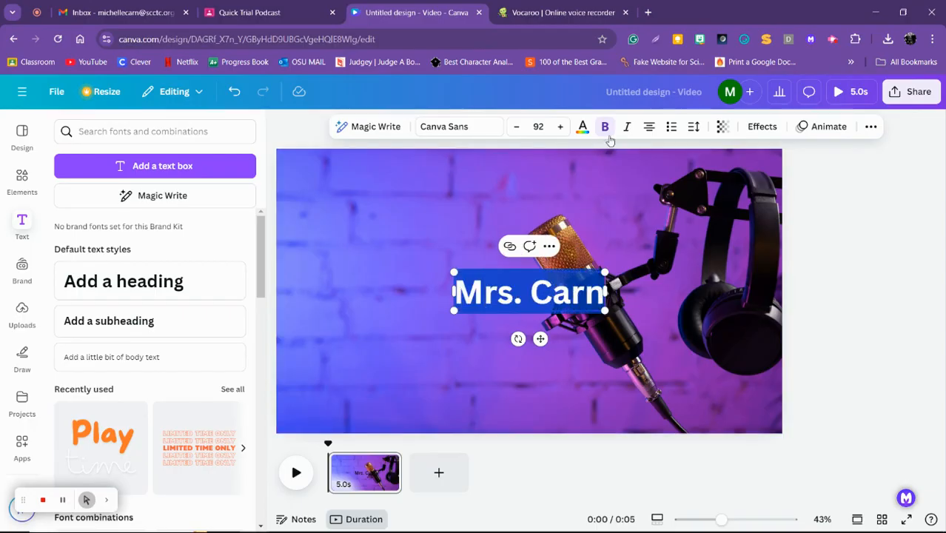
pyautogui.click(581, 127)
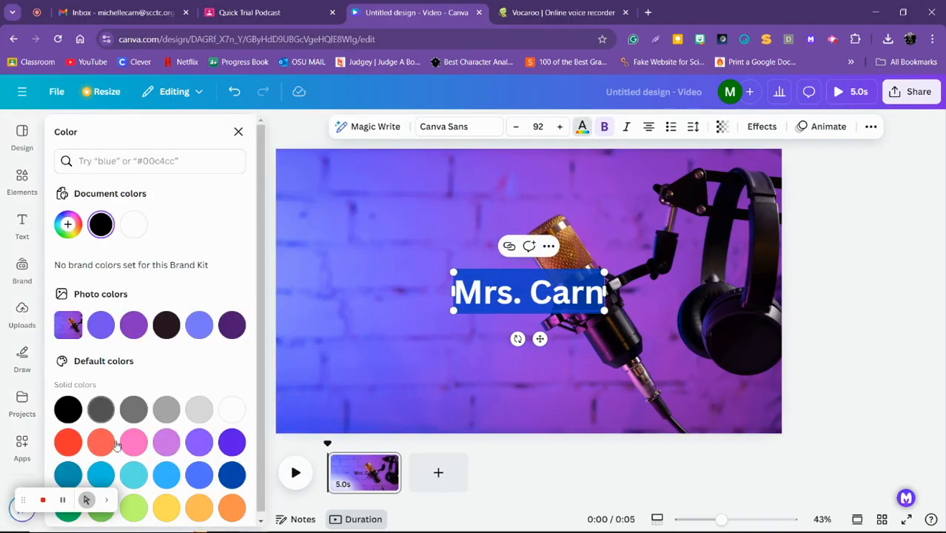
pyautogui.click(166, 507)
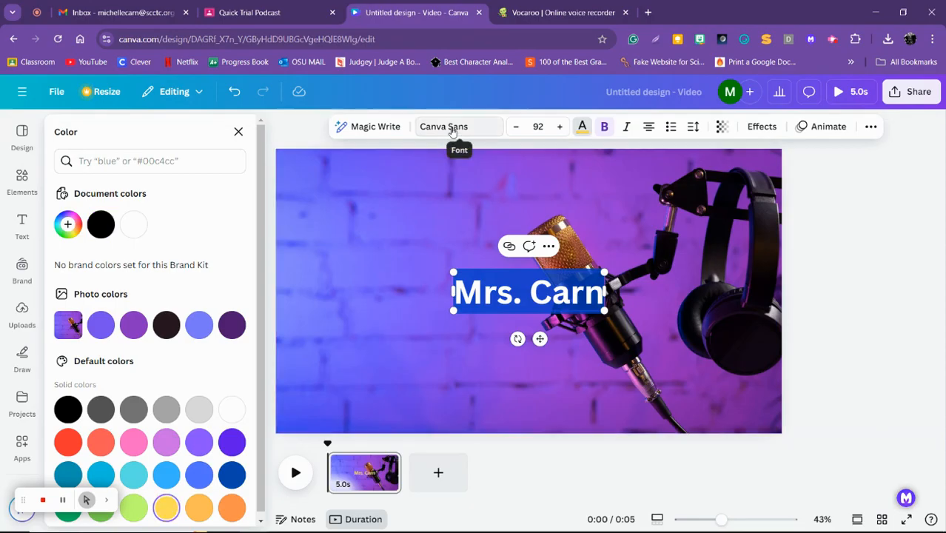
pyautogui.click(447, 127)
pyautogui.click(156, 359)
pyautogui.press('Escape')
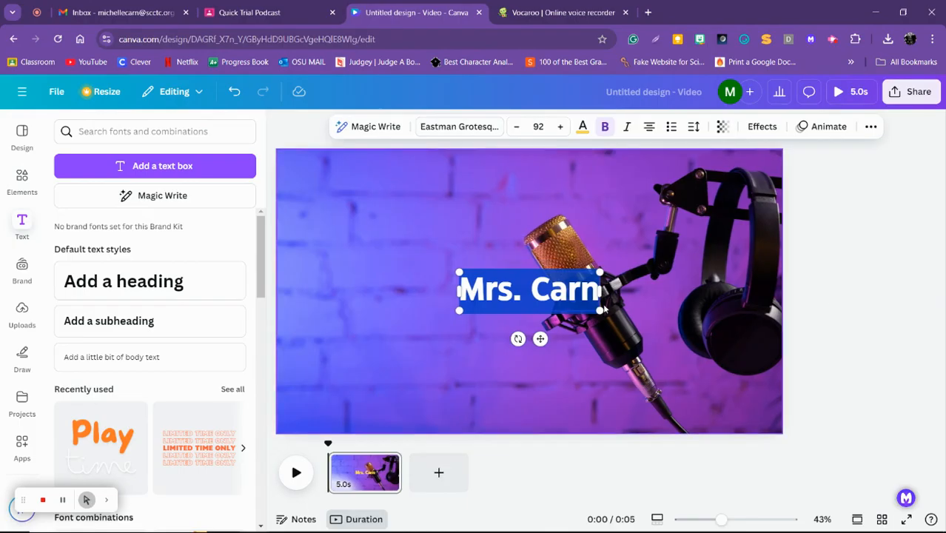
pyautogui.click(529, 407)
# Enlarge the heading to about size 131 and place it on the empty wall area left of the microphone
pyautogui.moveTo(537, 291); pyautogui.dragTo(392, 272)
pyautogui.moveTo(456, 252); pyautogui.dragTo(514, 236)
pyautogui.moveTo(448, 262); pyautogui.dragTo(428, 281)
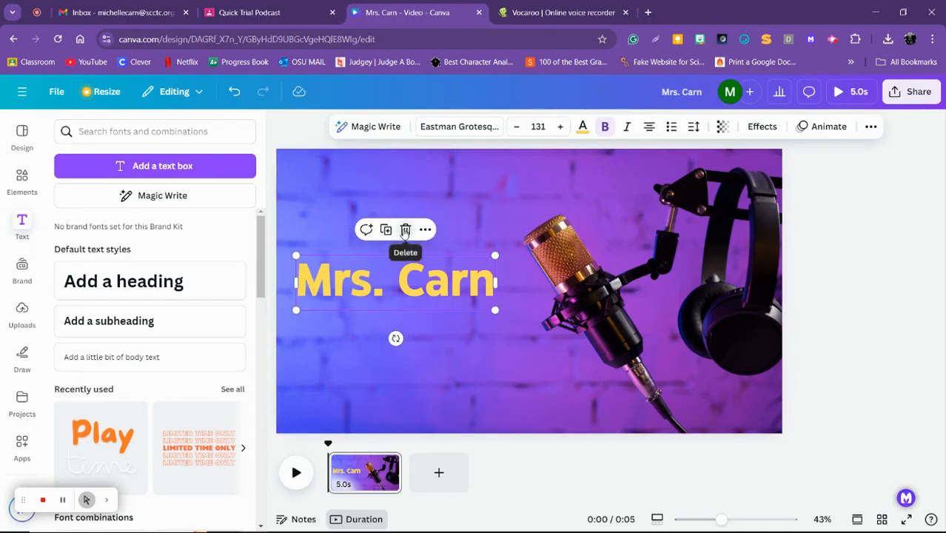
# Delete the yellow heading and add the recently used "Play time" font combination in its place
pyautogui.click(405, 230)
pyautogui.moveTo(262, 261); pyautogui.dragTo(261, 310)
pyautogui.click(92, 276)
pyautogui.click(471, 239)
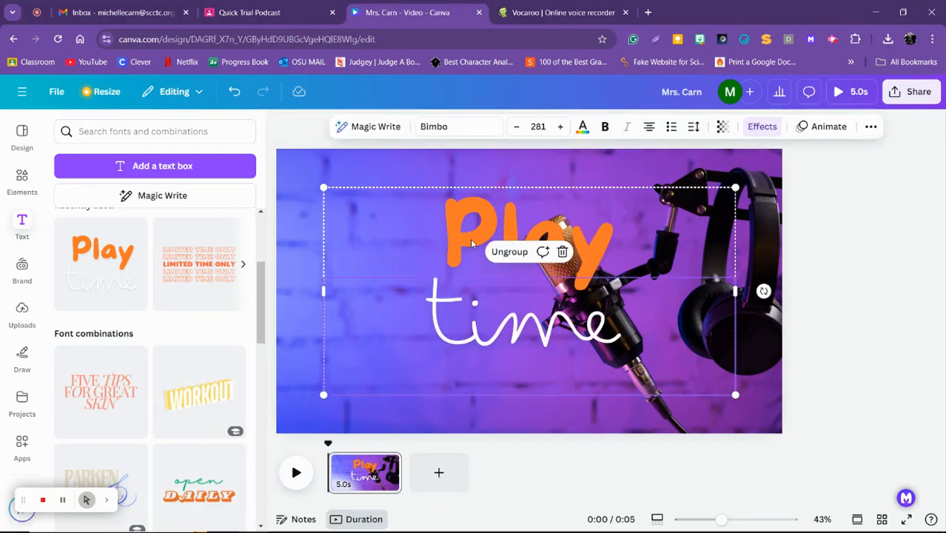
# Replace the word "Play" in the font combination with "Mrs."
pyautogui.click(472, 239)
pyautogui.doubleClick(477, 222)
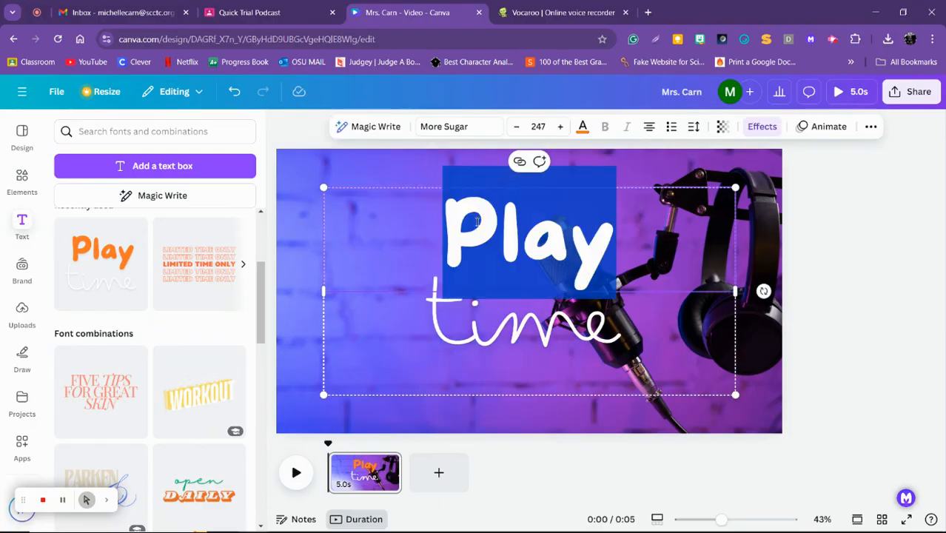
pyautogui.write('N')
pyautogui.press('BackSpace')
pyautogui.write('Mrs.')
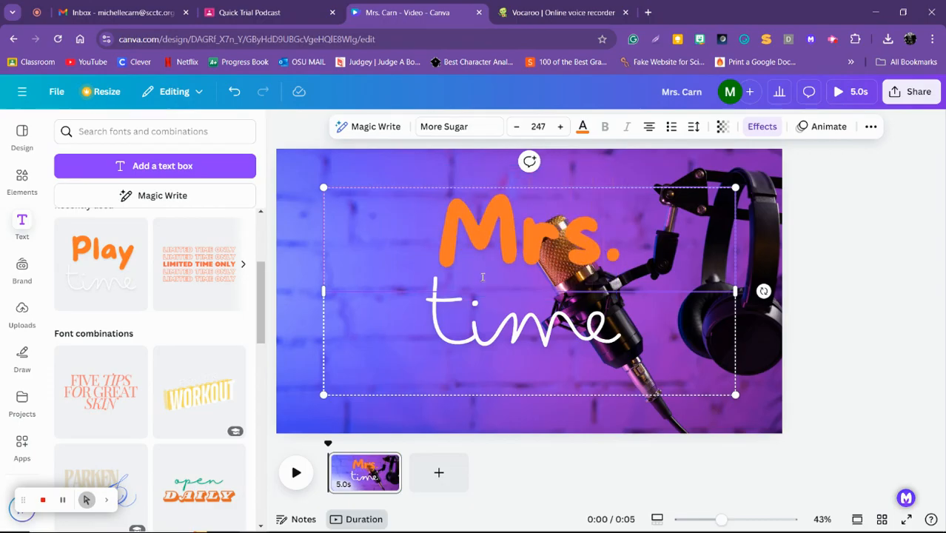
# Replace the word "time" in the font combination with the podcaster's surname in lowercase
pyautogui.click(494, 333)
pyautogui.doubleClick(494, 333)
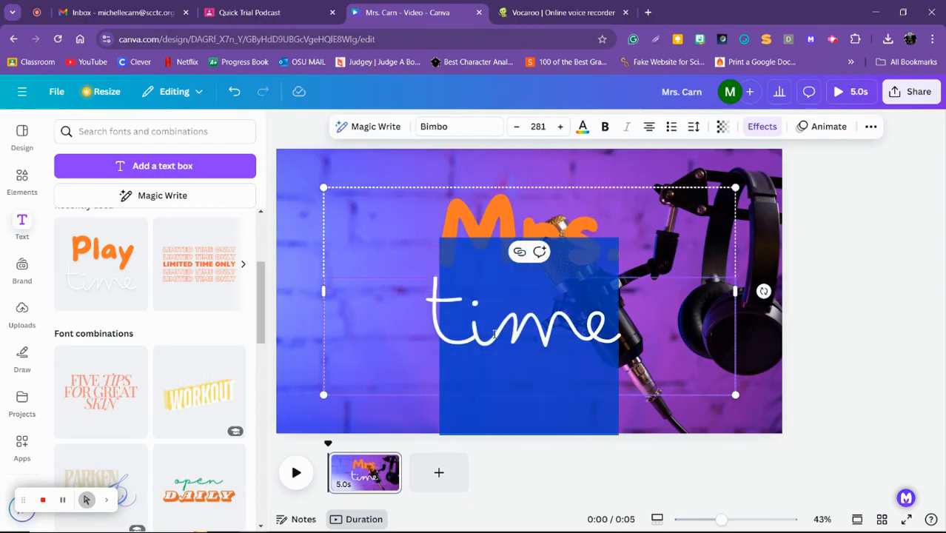
pyautogui.write('carn')
pyautogui.press('BackSpace')
pyautogui.press('BackSpace')
pyautogui.press('BackSpace')
pyautogui.press('BackSpace')
pyautogui.write('carn')
pyautogui.press('BackSpace')
pyautogui.press('BackSpace')
pyautogui.press('BackSpace')
pyautogui.press('BackSpace')
pyautogui.write('c')
pyautogui.press('BackSpace')
pyautogui.write('carn')
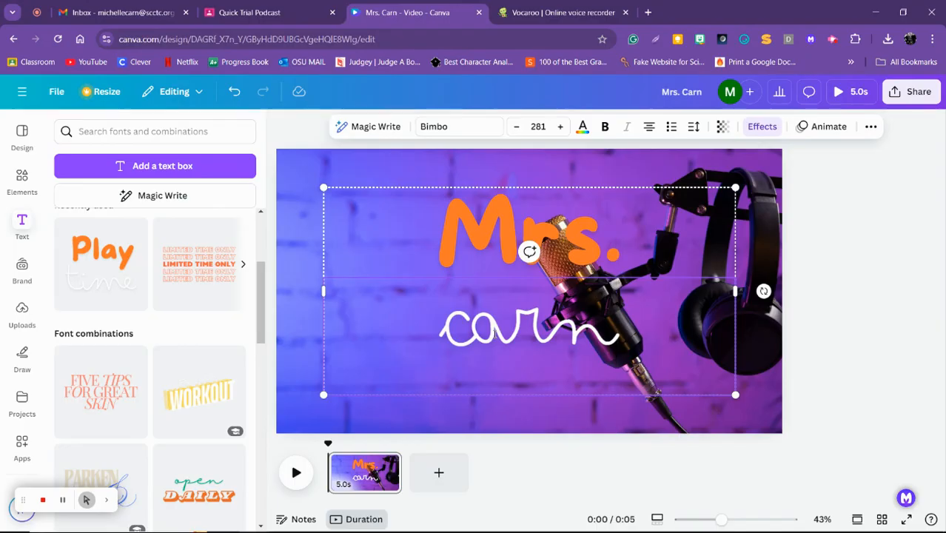
pyautogui.click(824, 360)
# Shrink the grouped name text and move it onto the empty wall area left of the microphone
pyautogui.click(560, 278)
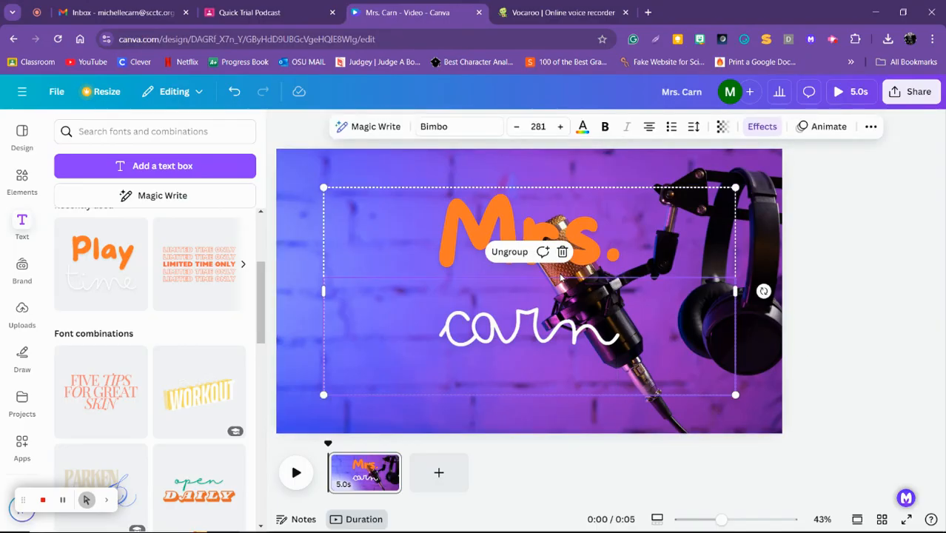
pyautogui.moveTo(324, 395); pyautogui.dragTo(457, 318)
pyautogui.click(668, 381)
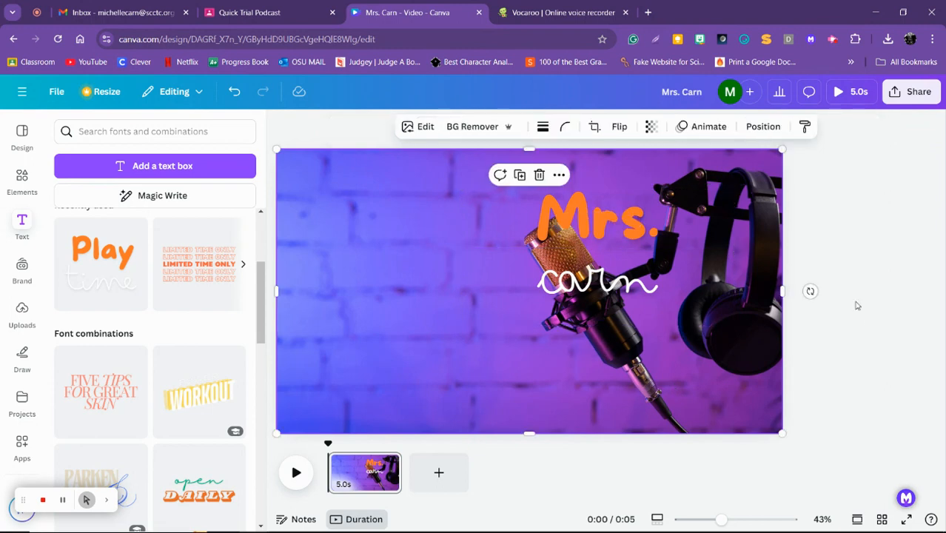
pyautogui.moveTo(570, 244); pyautogui.dragTo(388, 269)
pyautogui.click(896, 333)
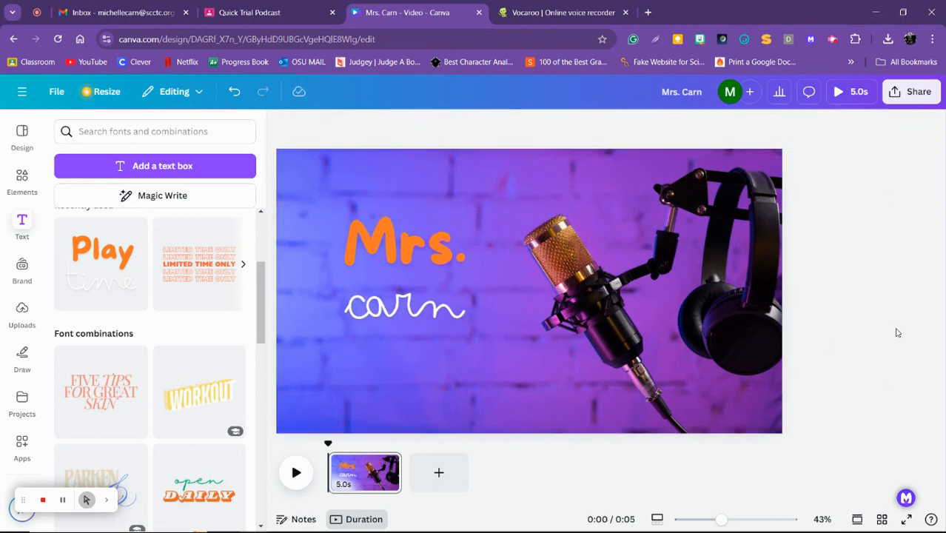
# Delete both parts of the name text group, leaving only the microphone photo on the page
pyautogui.click(403, 289)
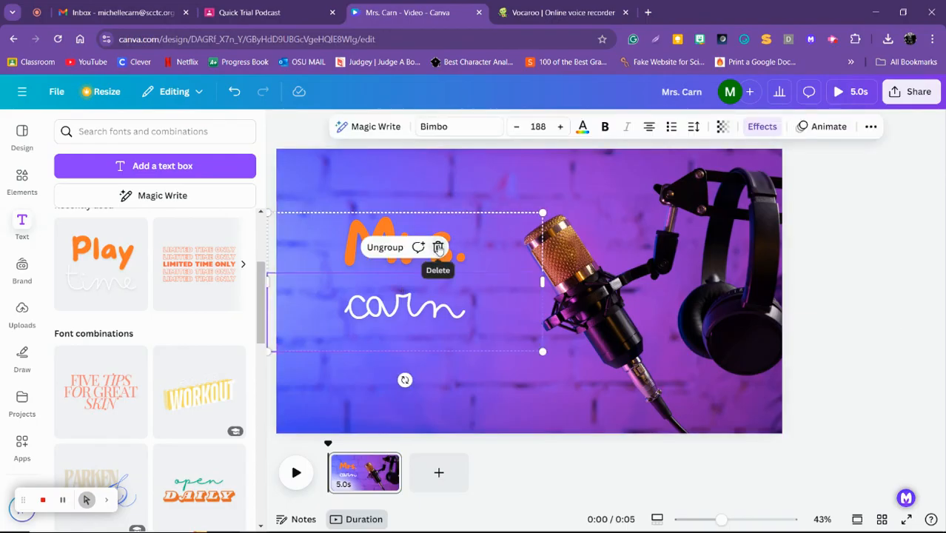
pyautogui.click(438, 247)
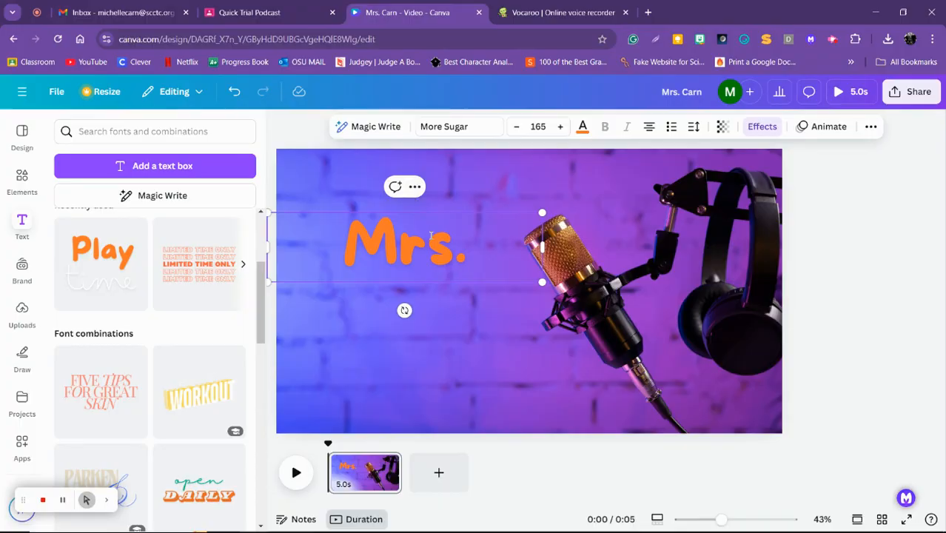
pyautogui.click(450, 196)
pyautogui.click(407, 253)
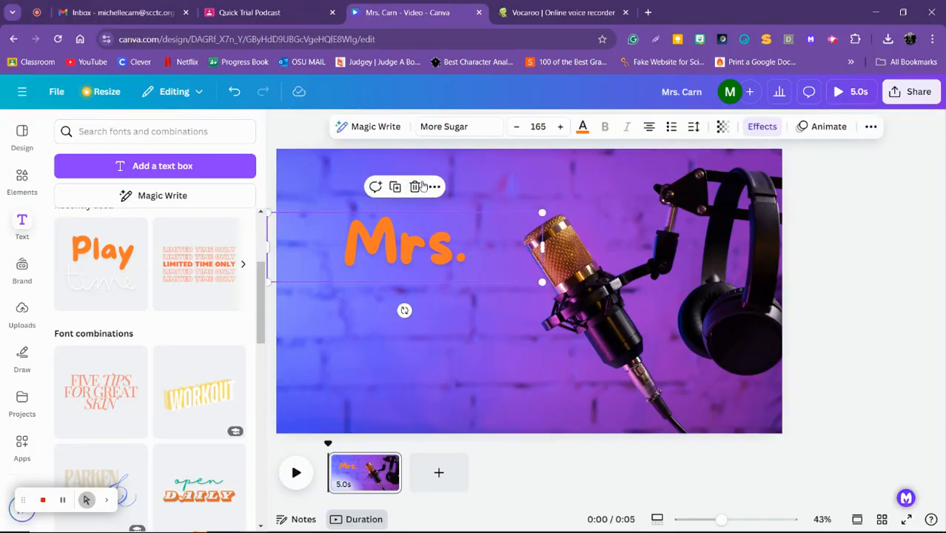
pyautogui.click(420, 185)
# Add the "Tech glitch" font combination to the page and replace the word "Tech" with "Mrs."
pyautogui.moveTo(259, 280); pyautogui.dragTo(271, 378)
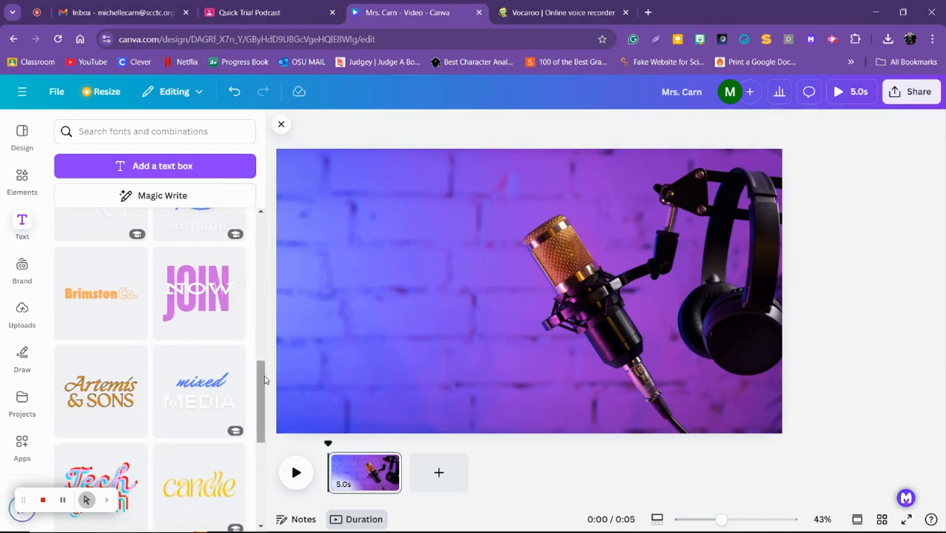
pyautogui.moveTo(264, 380); pyautogui.dragTo(262, 408)
pyautogui.click(89, 374)
pyautogui.doubleClick(500, 273)
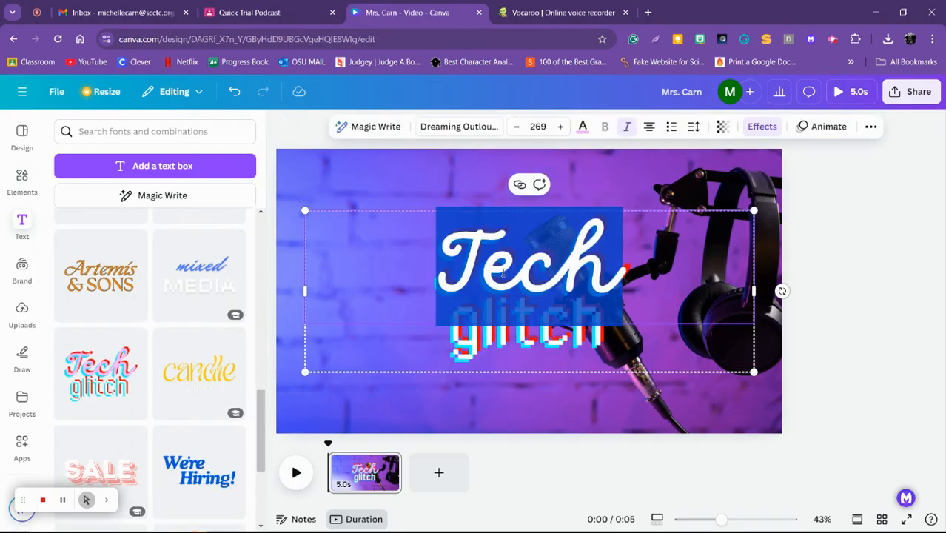
pyautogui.write('Mrs.')
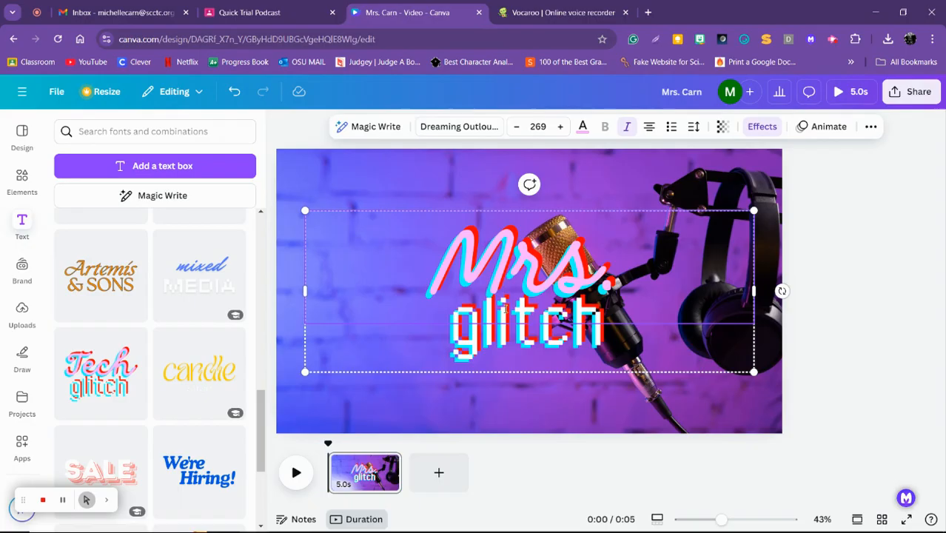
# Replace the word "glitch" in the font combination with the podcaster's capitalized surname
pyautogui.click(504, 329)
pyautogui.doubleClick(504, 329)
pyautogui.write('Carn')
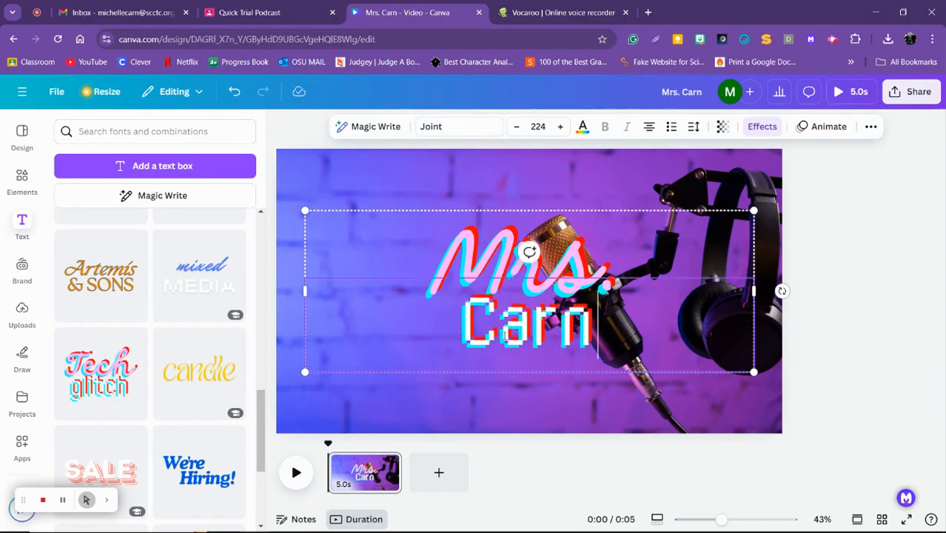
pyautogui.click(869, 324)
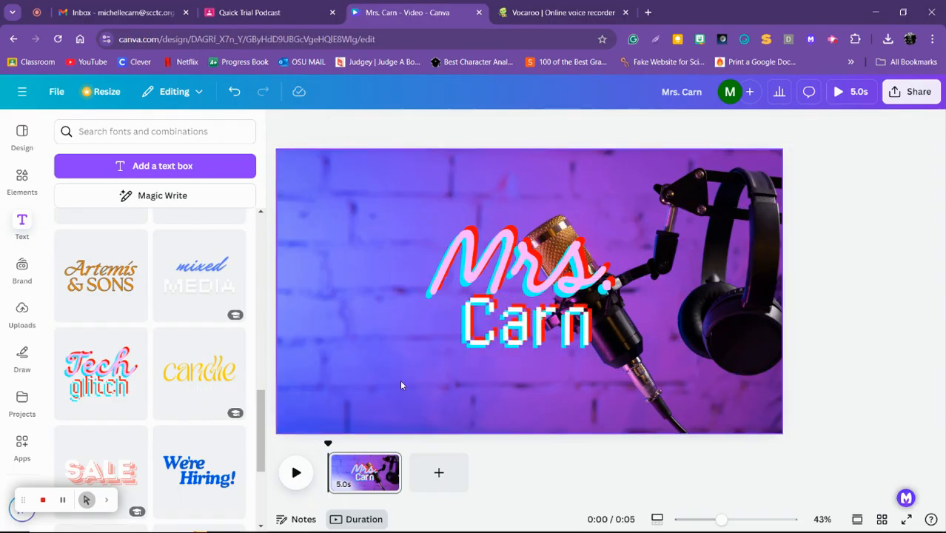
# Shrink the glitch-style name group and move it onto the empty wall area left of the microphone
pyautogui.click(309, 372)
pyautogui.moveTo(310, 374); pyautogui.dragTo(455, 319)
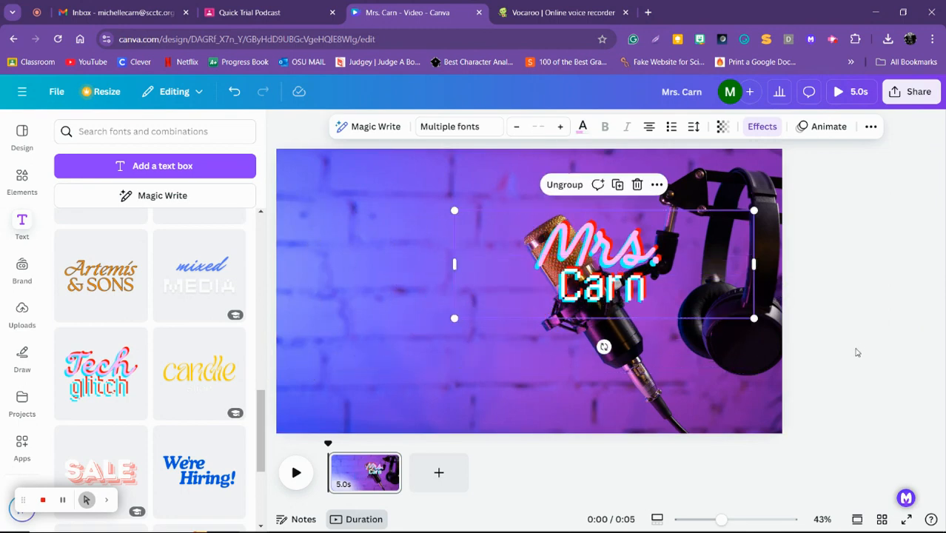
pyautogui.click(855, 354)
pyautogui.moveTo(651, 300); pyautogui.dragTo(455, 309)
pyautogui.click(911, 346)
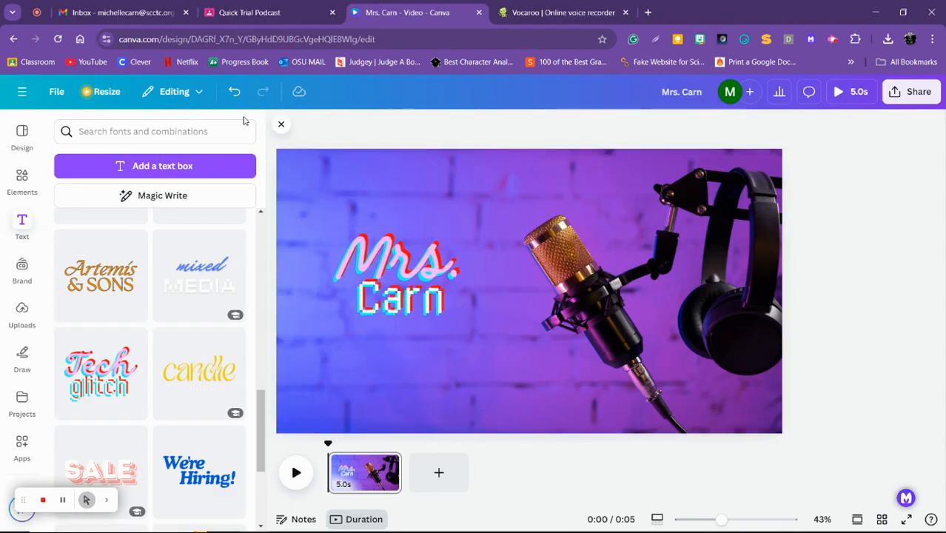
# Extend the video page's duration to 25.0 seconds on the timeline
pyautogui.click(281, 126)
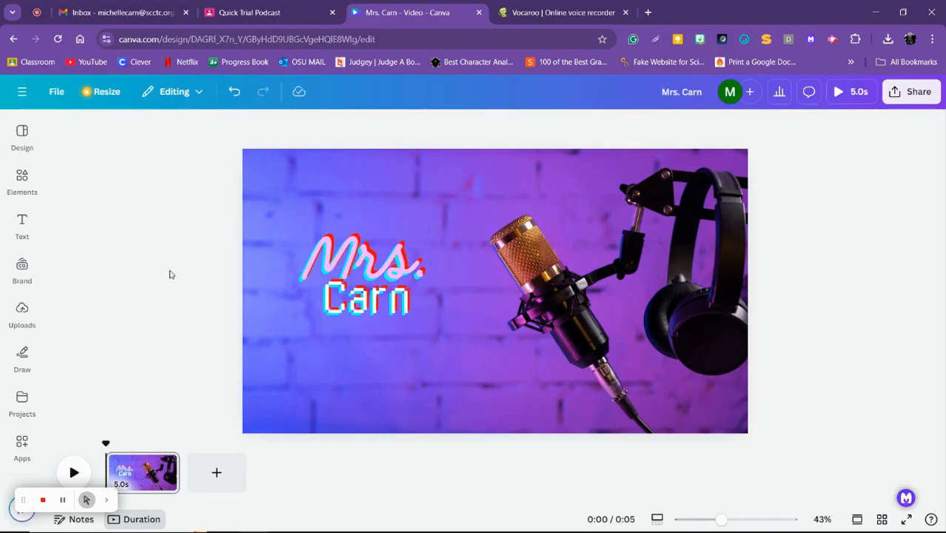
pyautogui.click(156, 480)
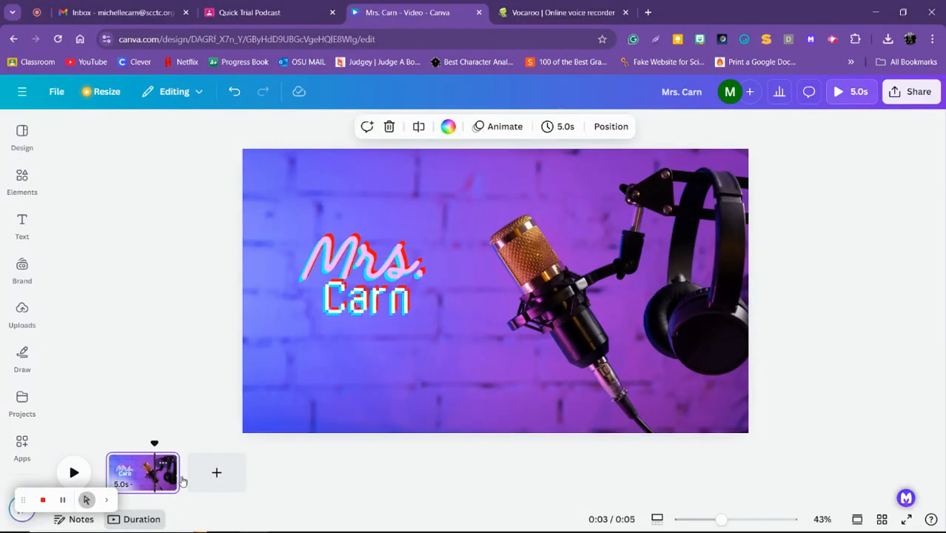
pyautogui.moveTo(179, 480); pyautogui.dragTo(473, 481)
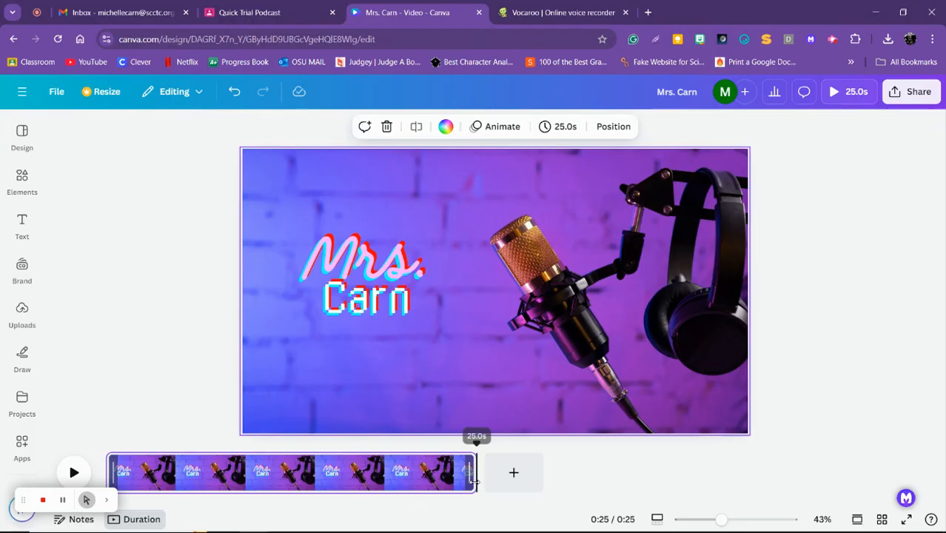
pyautogui.click(153, 345)
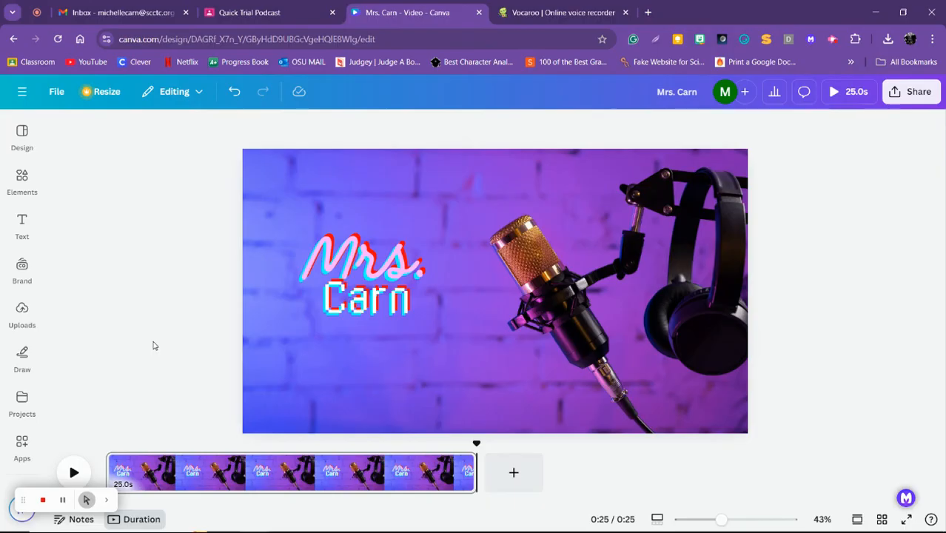
# Switch to Vocaroo, record a voice clip about 5 seconds long, and save and download it as an MP3
pyautogui.click(260, 13)
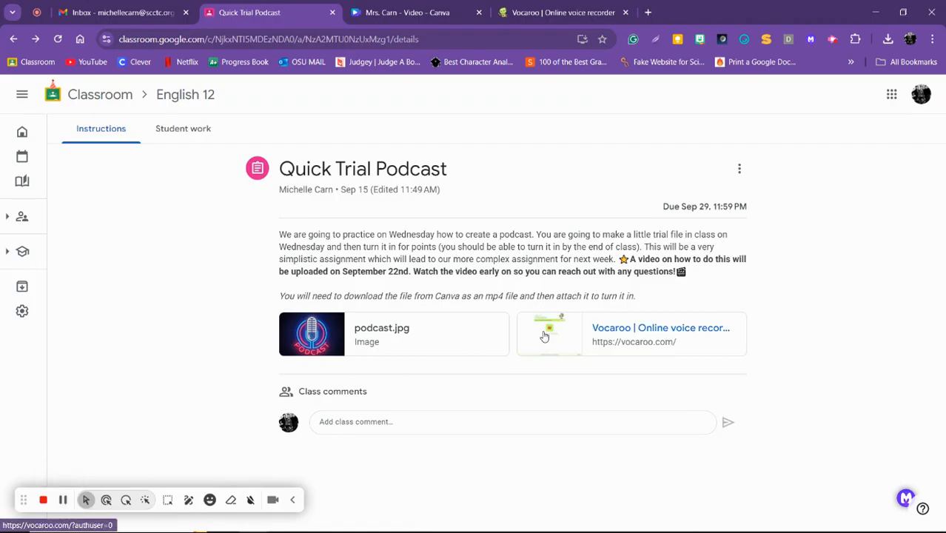
pyautogui.click(555, 12)
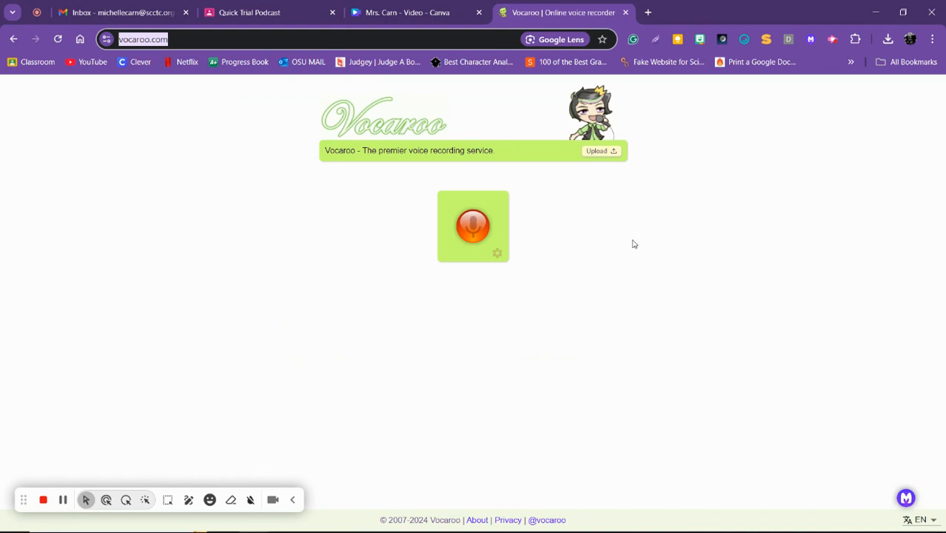
pyautogui.click(477, 232)
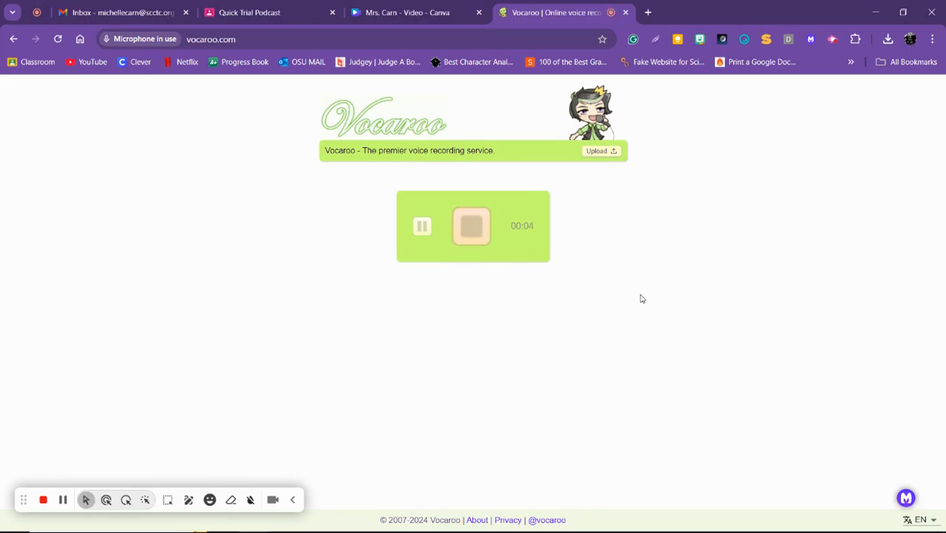
pyautogui.click(470, 230)
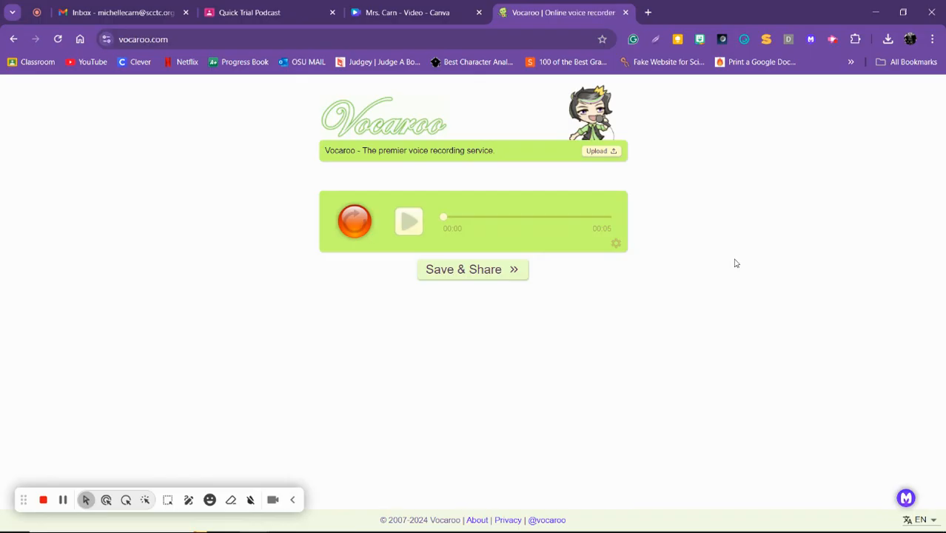
pyautogui.click(481, 271)
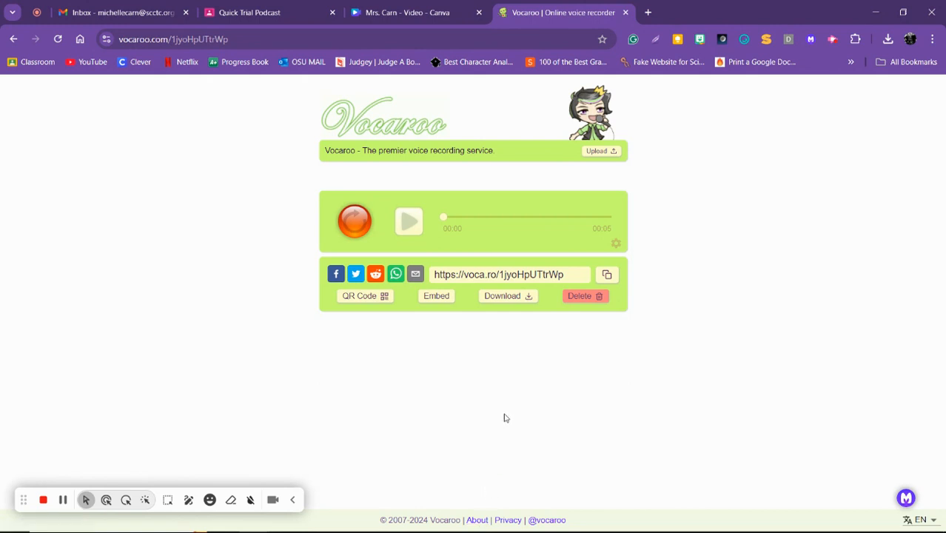
pyautogui.click(499, 299)
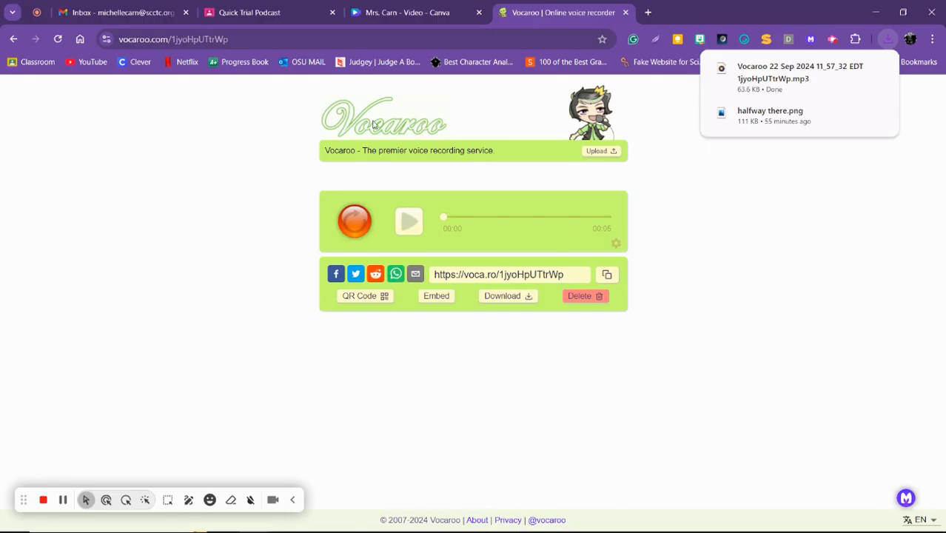
# Switch to Canva and upload the MP3 file "Vocaroo 22 Sep 2024 11_57_32" from the Downloads folder
pyautogui.click(413, 12)
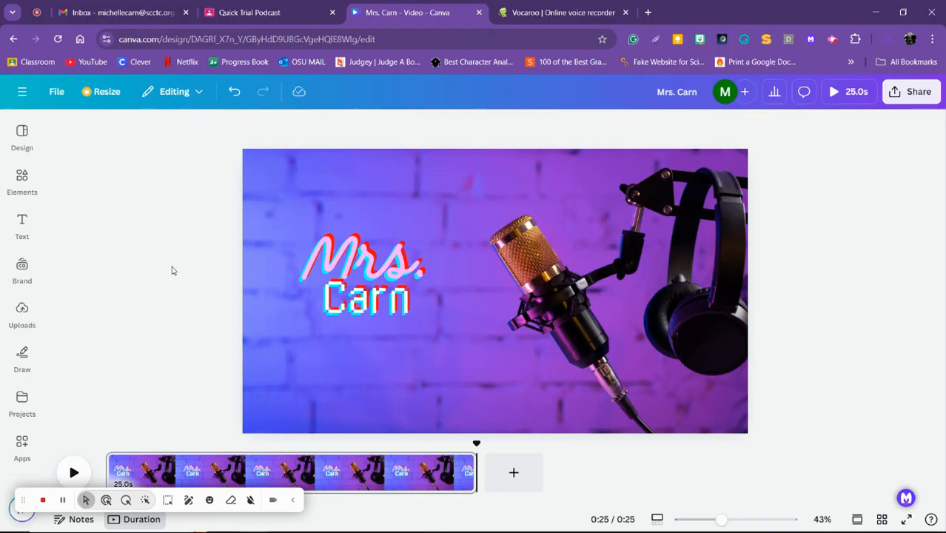
pyautogui.click(21, 310)
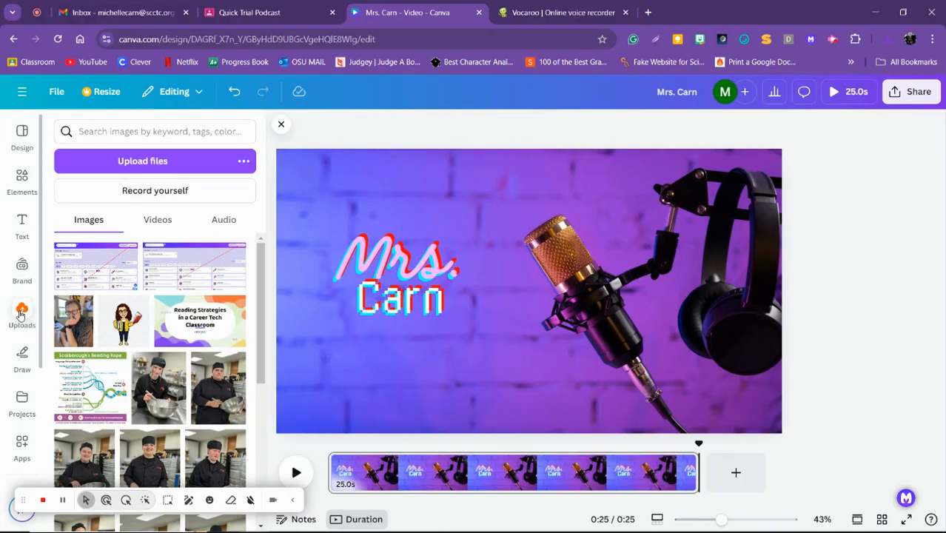
pyautogui.click(168, 163)
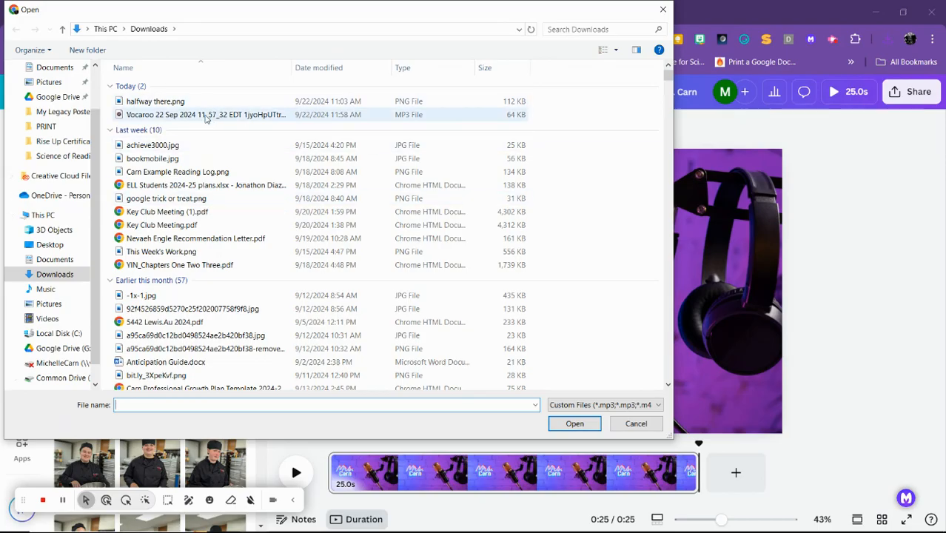
pyautogui.doubleClick(151, 118)
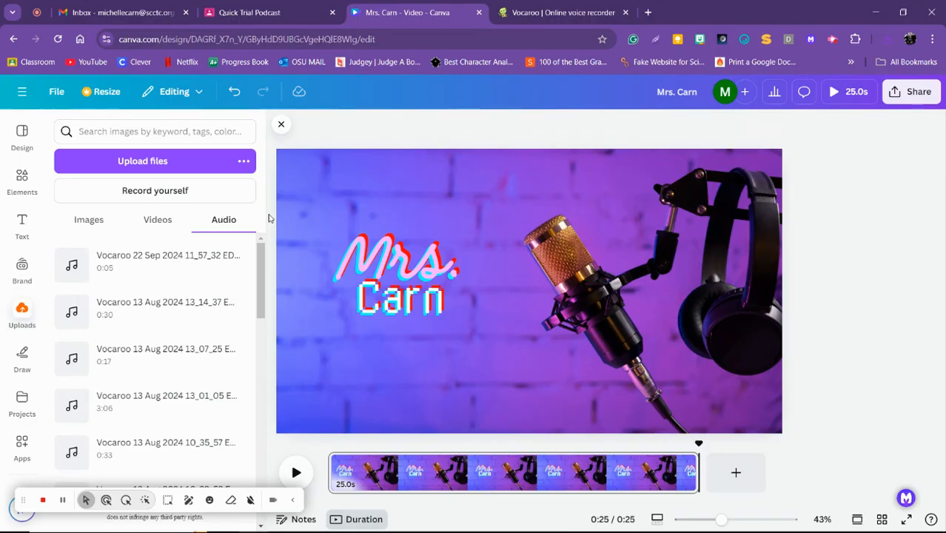
# Place the uploaded Vocaroo recording at the start of the video timeline and play it back
pyautogui.moveTo(142, 274); pyautogui.dragTo(378, 485)
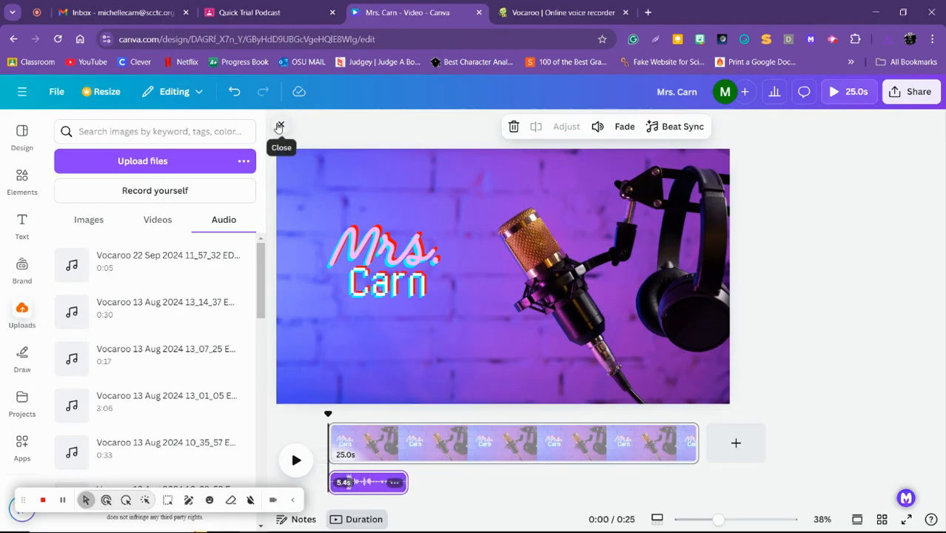
pyautogui.click(281, 126)
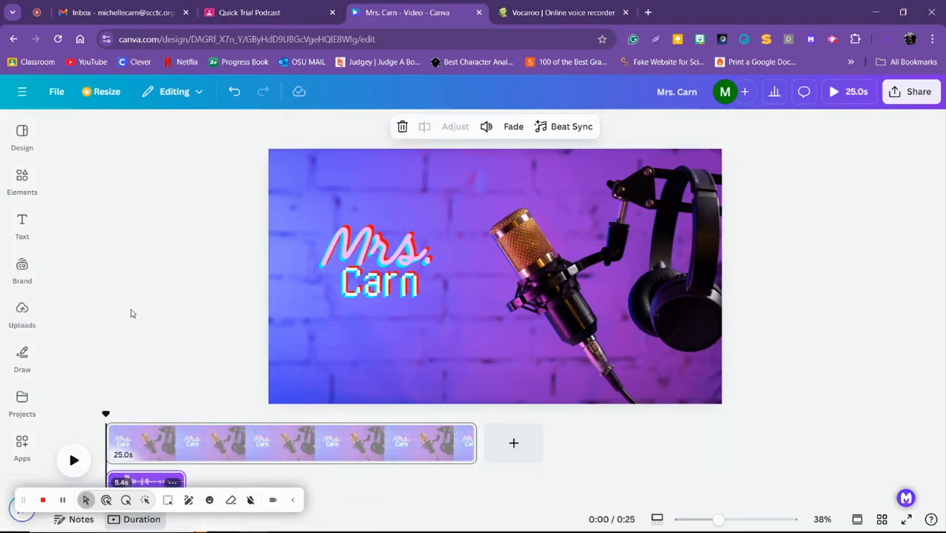
pyautogui.click(75, 459)
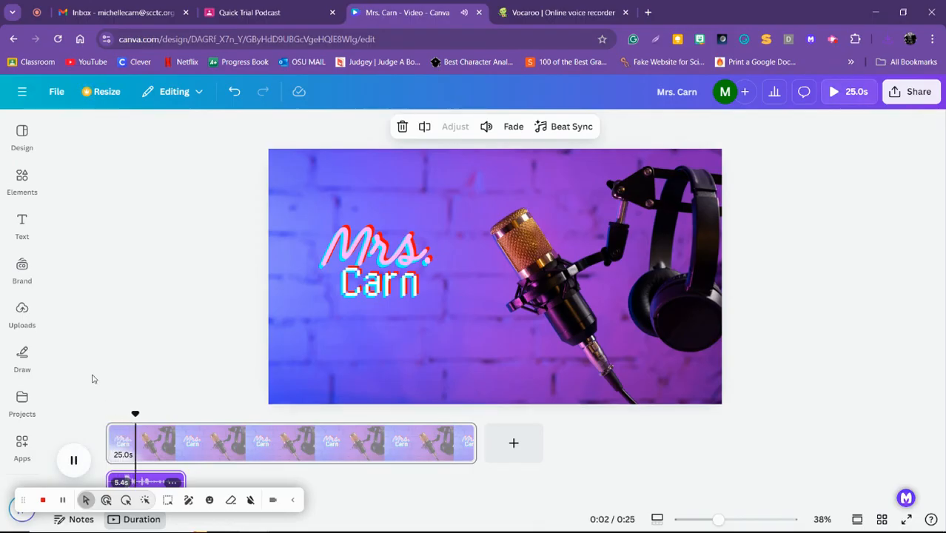
pyautogui.click(75, 460)
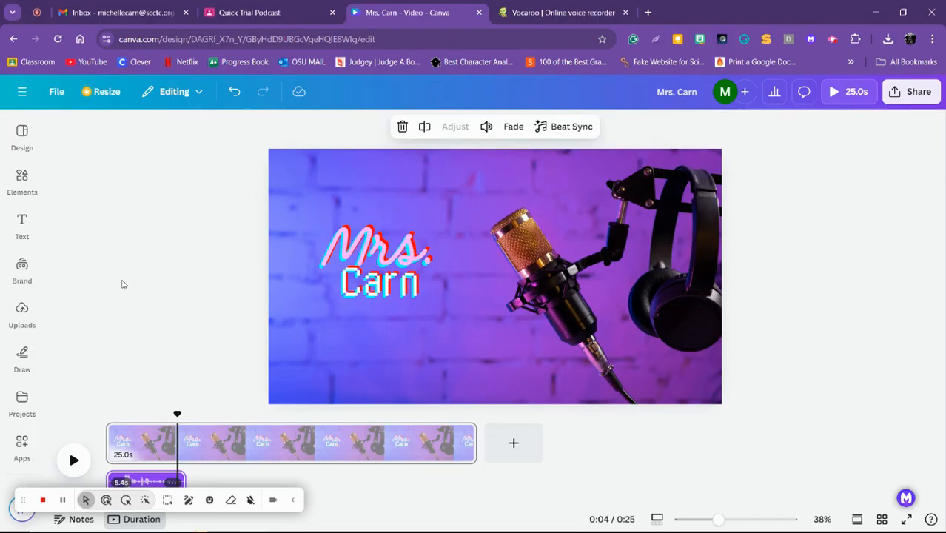
# Close the finished Vocaroo recording and reopen the voice recorder from the Quick Trial Podcast assignment in Google Classroom
pyautogui.click(567, 15)
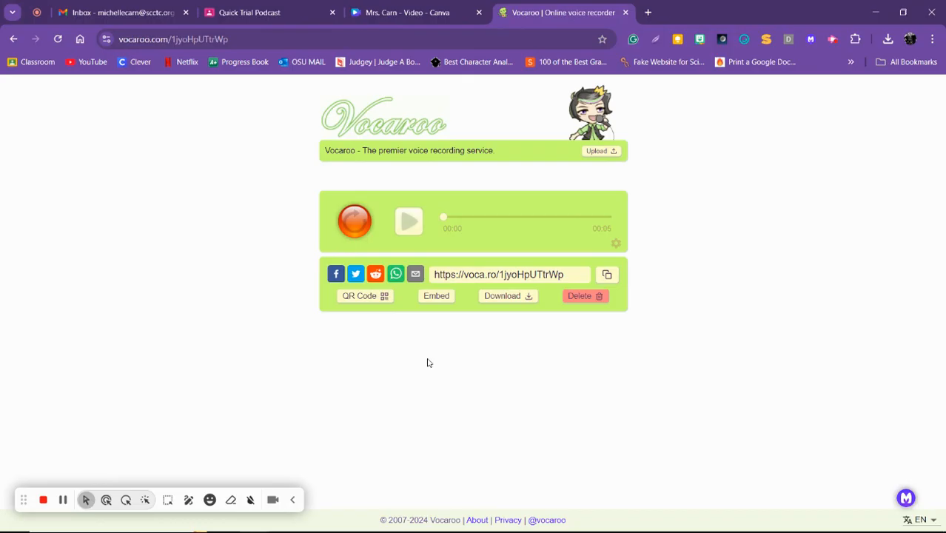
pyautogui.click(626, 12)
pyautogui.click(320, 8)
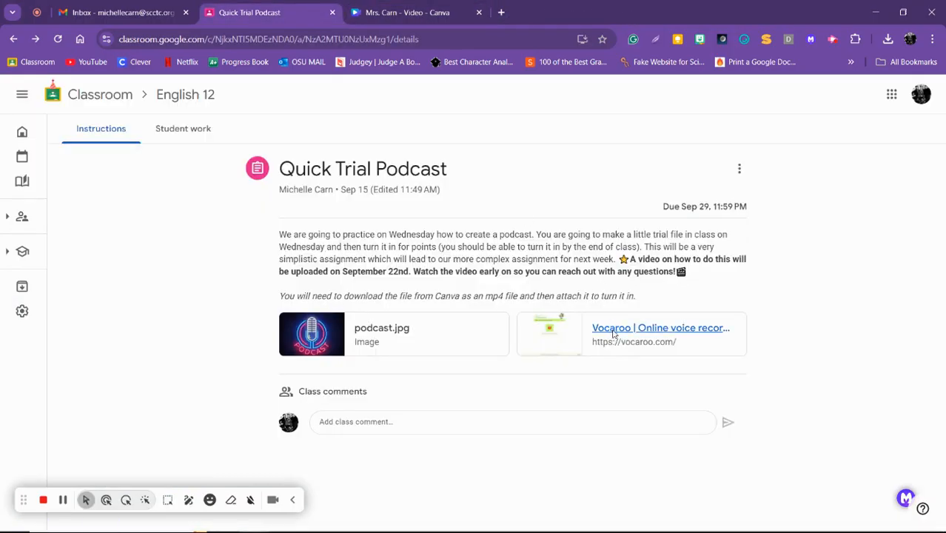
pyautogui.click(555, 325)
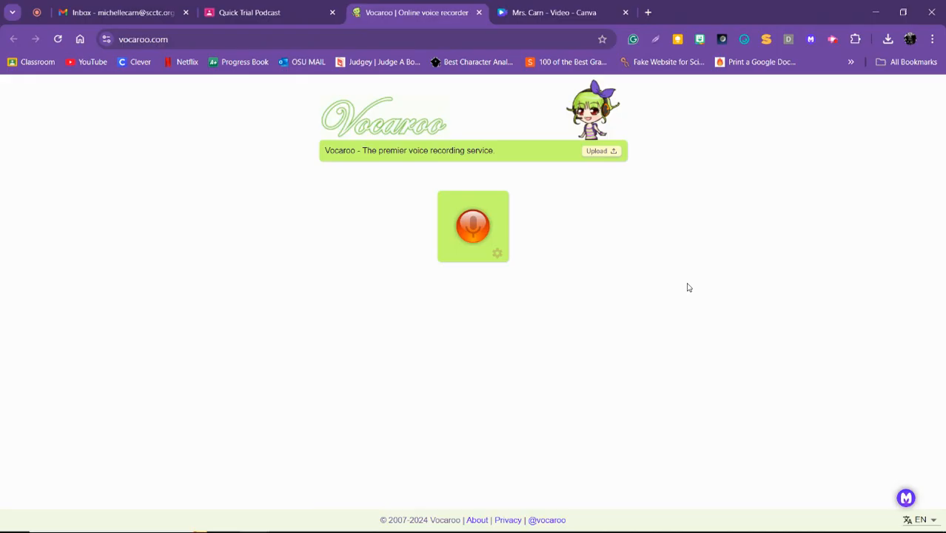
# Record a second voice clip about 5 seconds long in Vocaroo, then save and download it
pyautogui.click(455, 232)
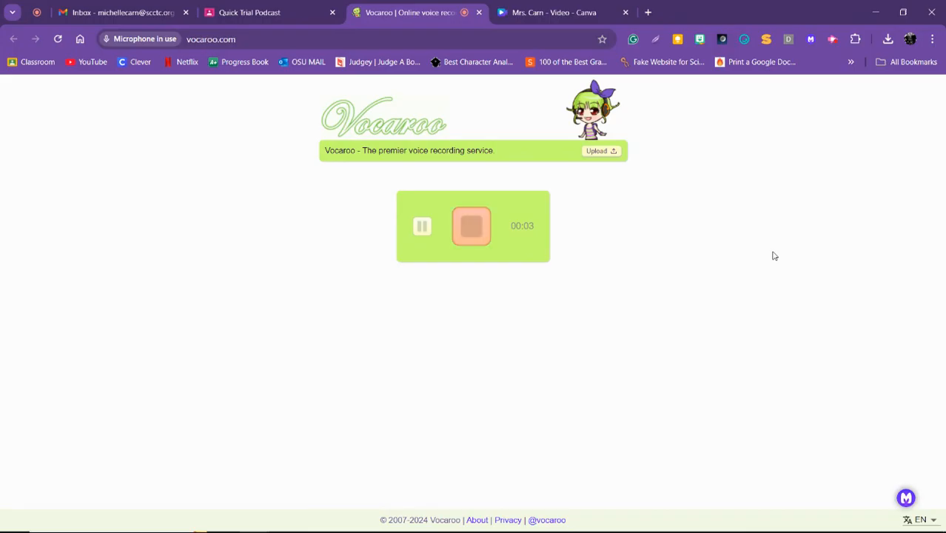
pyautogui.click(477, 228)
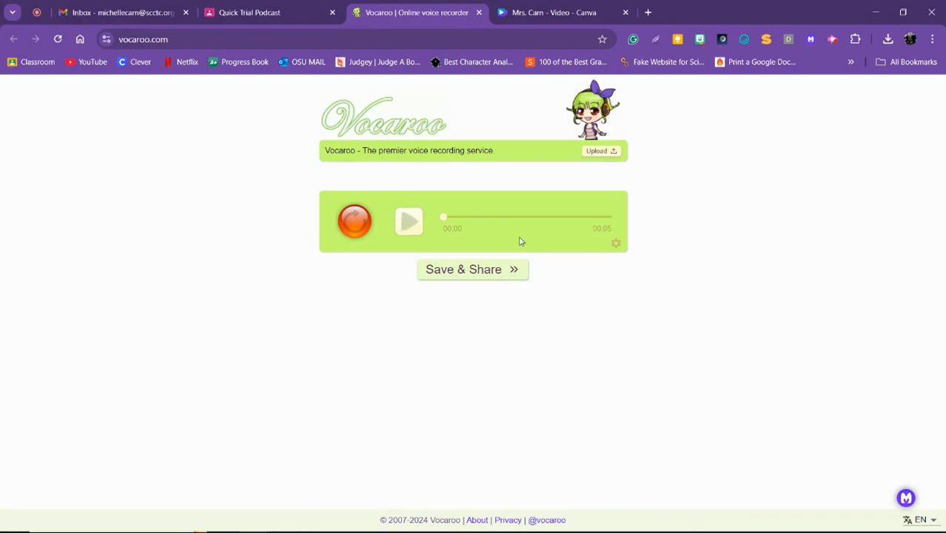
pyautogui.click(459, 275)
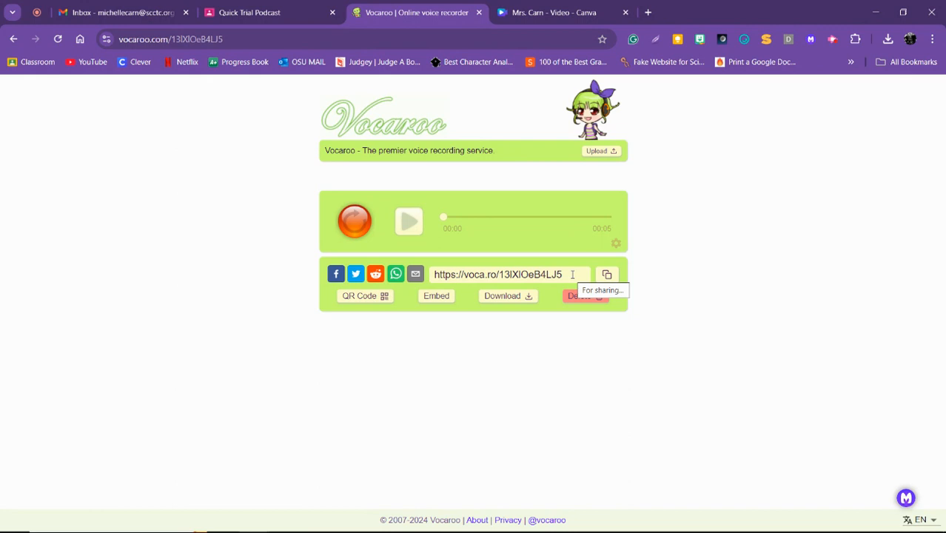
pyautogui.click(503, 298)
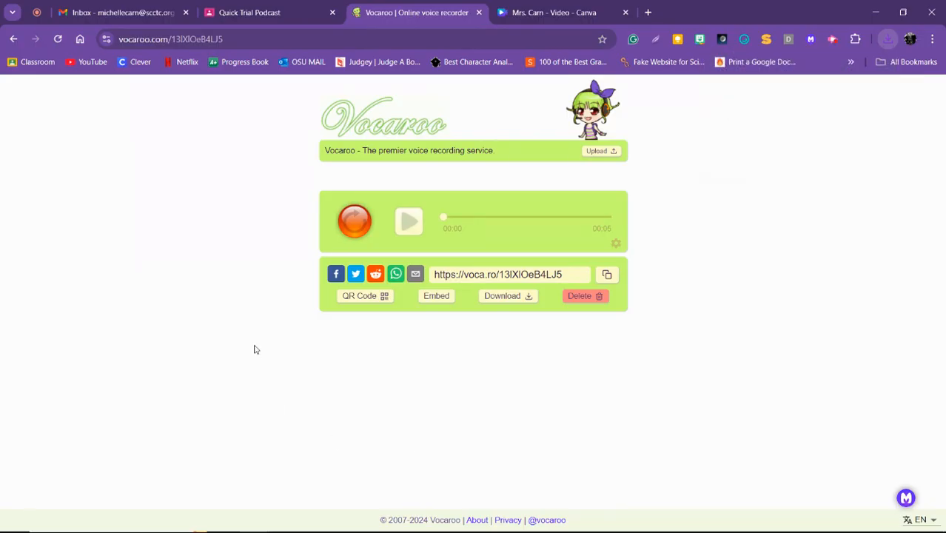
# Switch to Canva and upload the MP3 file "Vocaroo 22 Sep 2024 11_59_48" from the Downloads folder
pyautogui.click(523, 13)
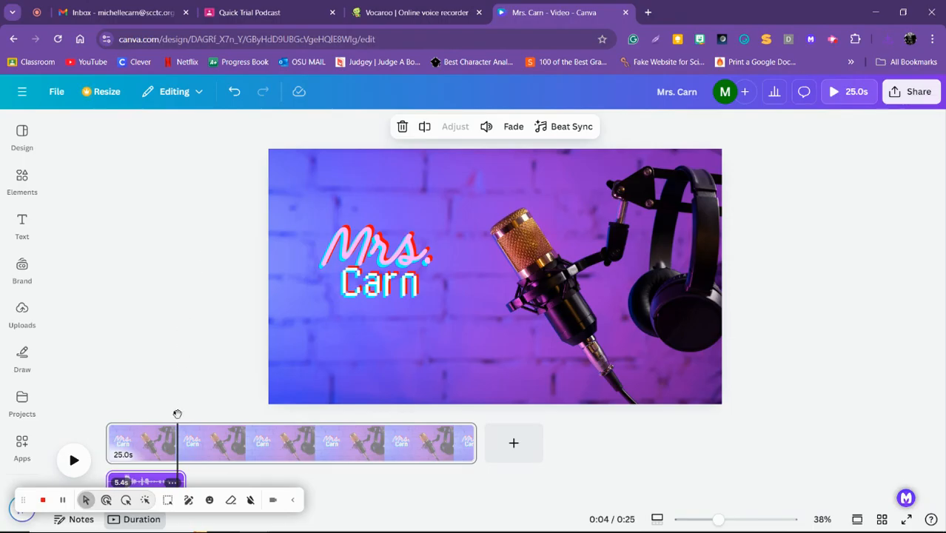
pyautogui.moveTo(177, 414); pyautogui.dragTo(204, 407)
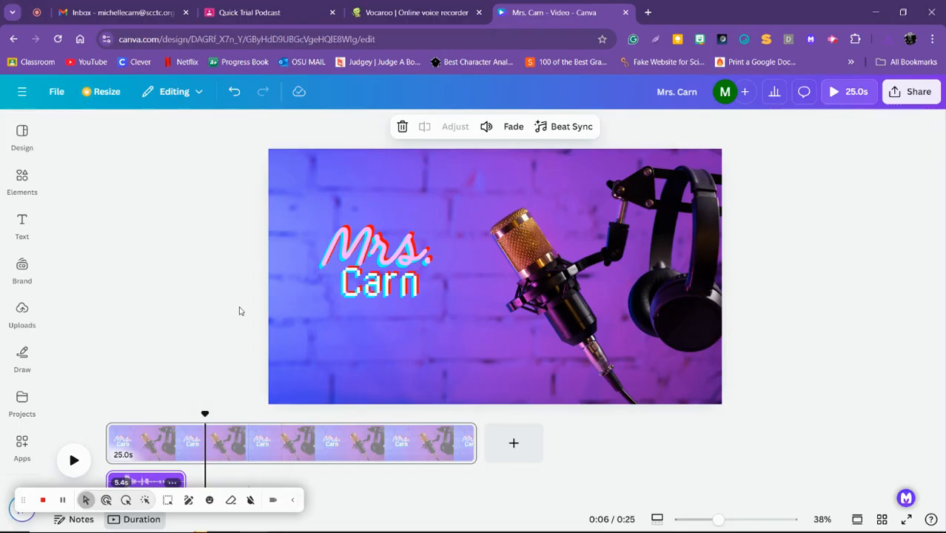
pyautogui.click(19, 312)
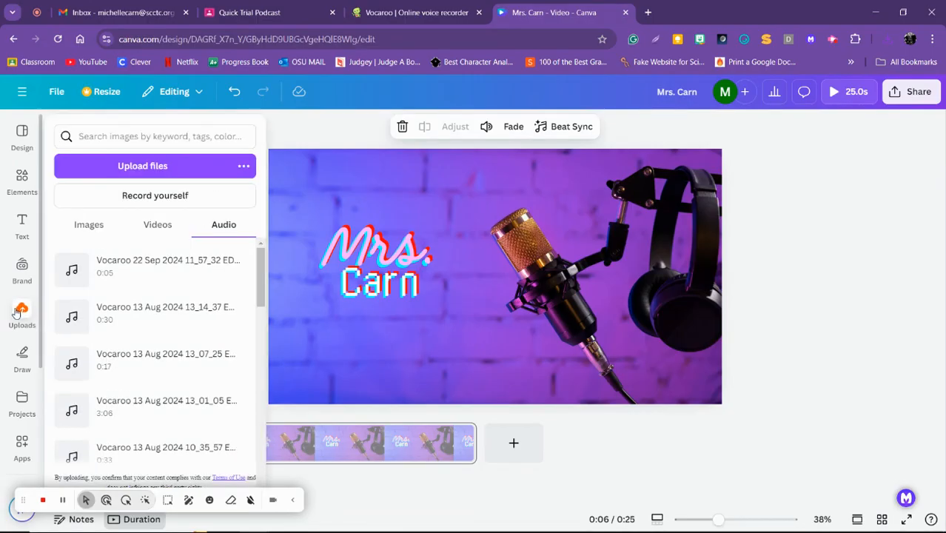
pyautogui.click(134, 162)
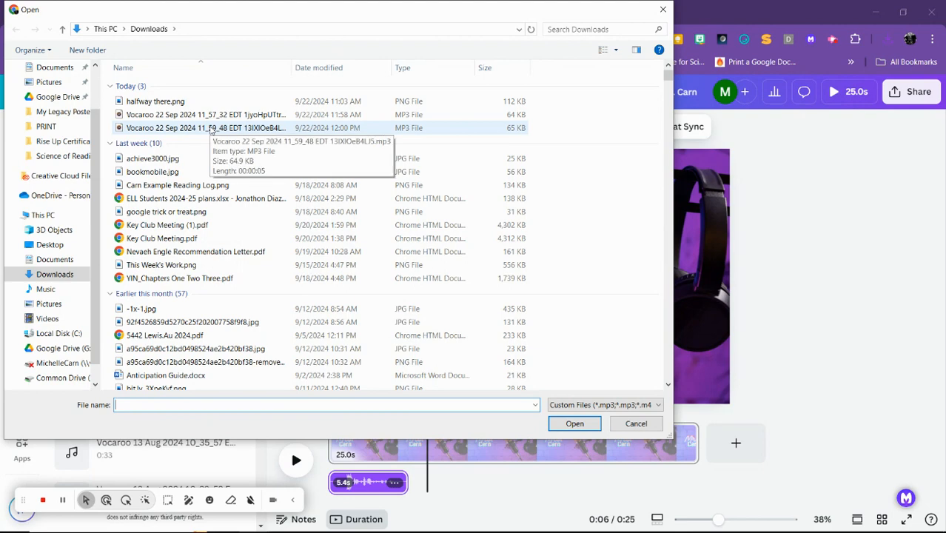
pyautogui.doubleClick(210, 128)
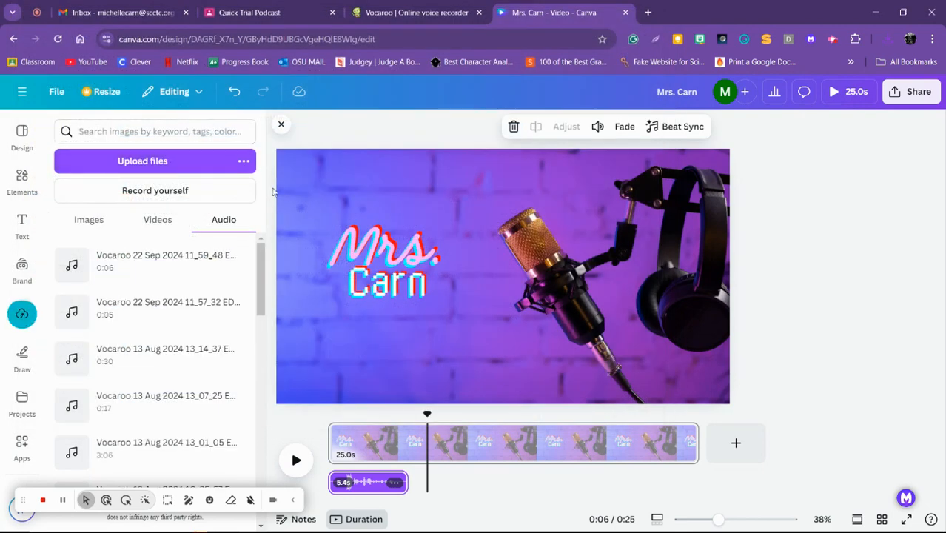
# Place the second Vocaroo recording on the audio track at about 8 seconds, after the first clip, and play it back
pyautogui.moveTo(67, 253); pyautogui.dragTo(494, 488)
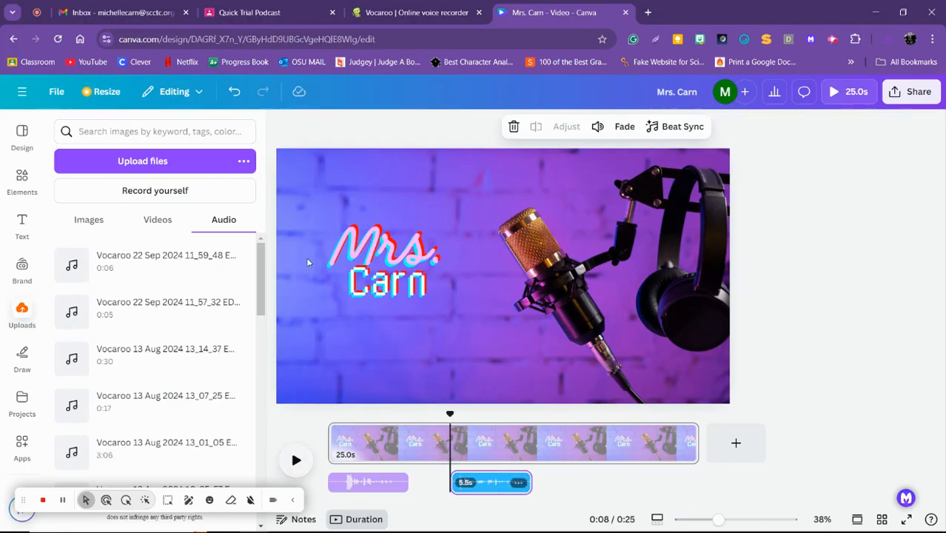
pyautogui.click(281, 127)
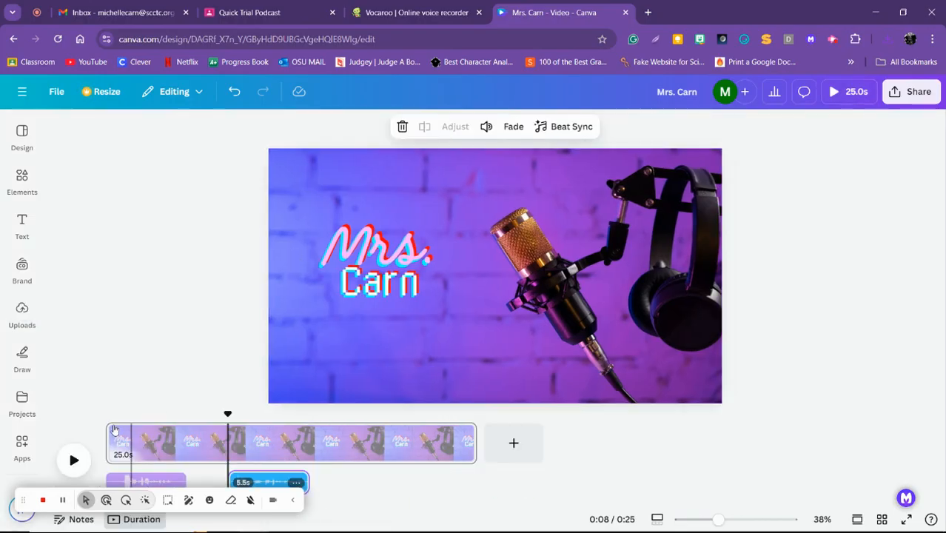
pyautogui.click(73, 459)
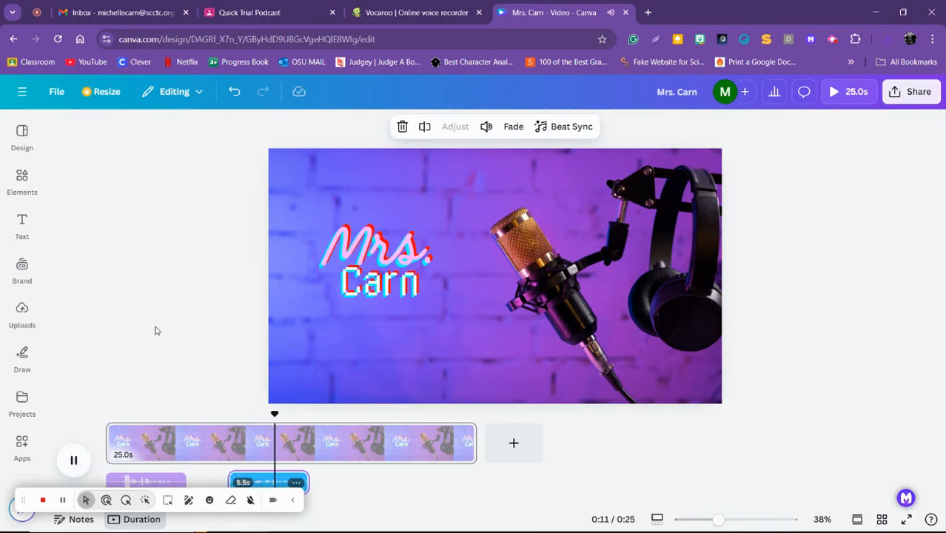
pyautogui.click(76, 459)
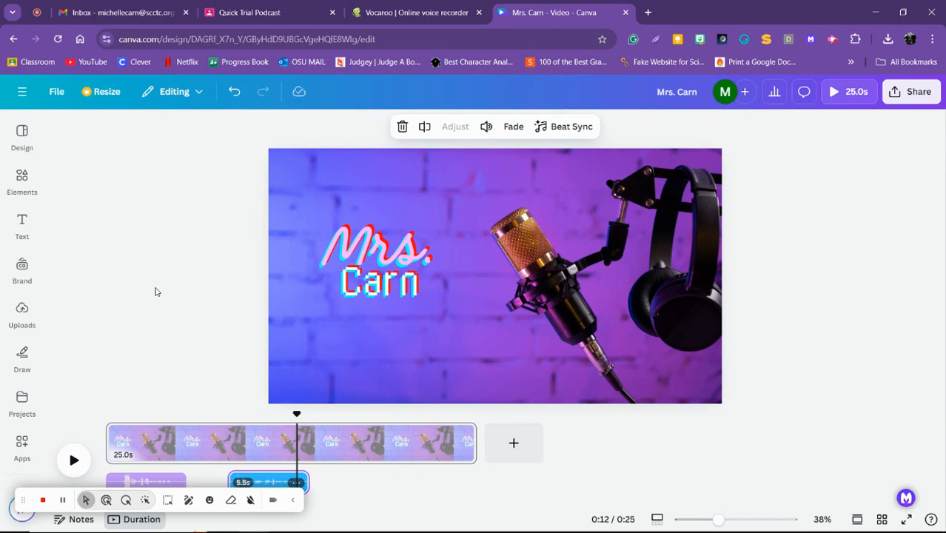
# Close the second Vocaroo recording and open a fresh voice recorder from the Quick Trial Podcast assignment in Google Classroom
pyautogui.click(479, 12)
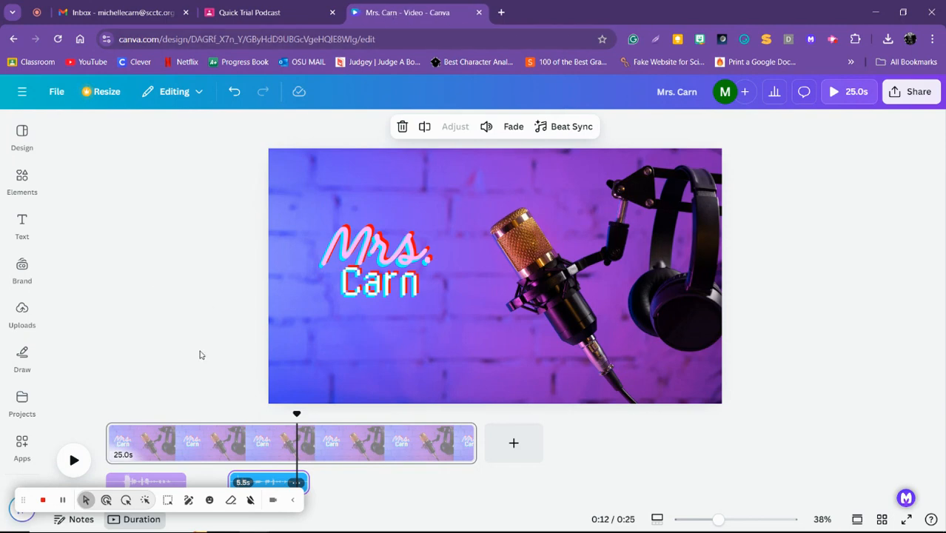
pyautogui.click(304, 15)
pyautogui.click(588, 341)
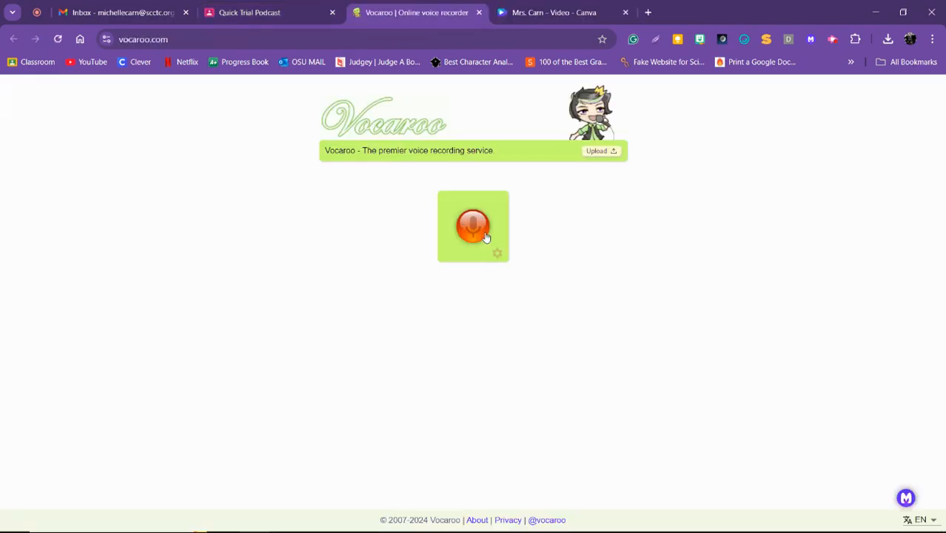
# Record a third voice clip about 2 seconds long in Vocaroo, then save and download it
pyautogui.click(481, 228)
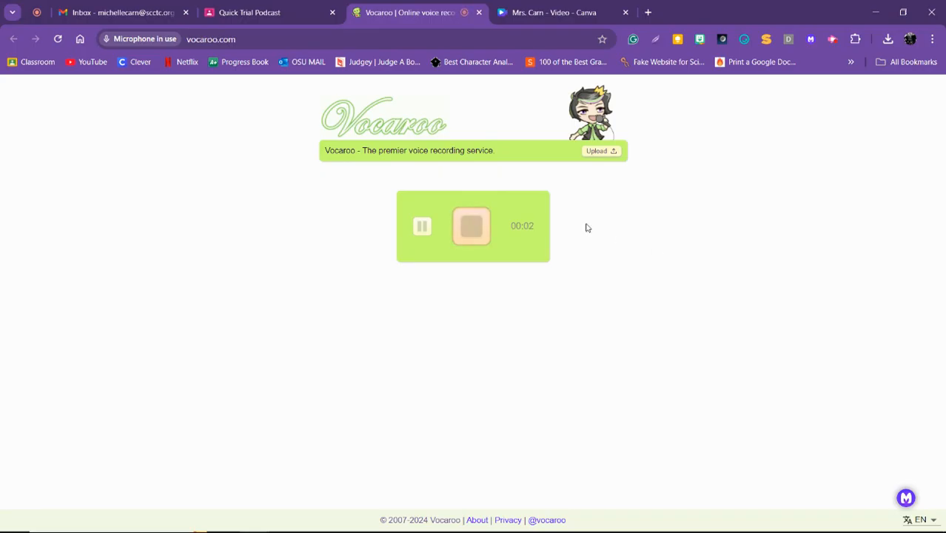
pyautogui.click(472, 236)
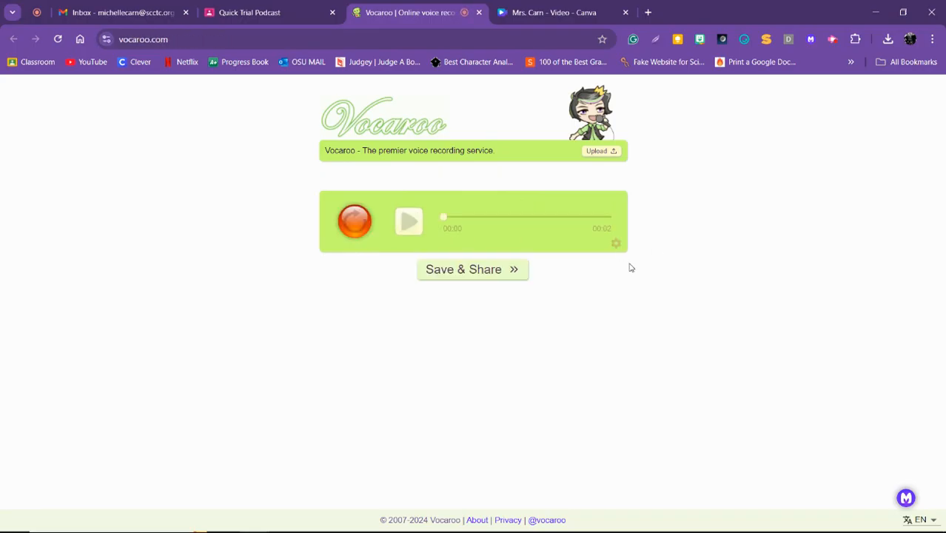
pyautogui.click(474, 270)
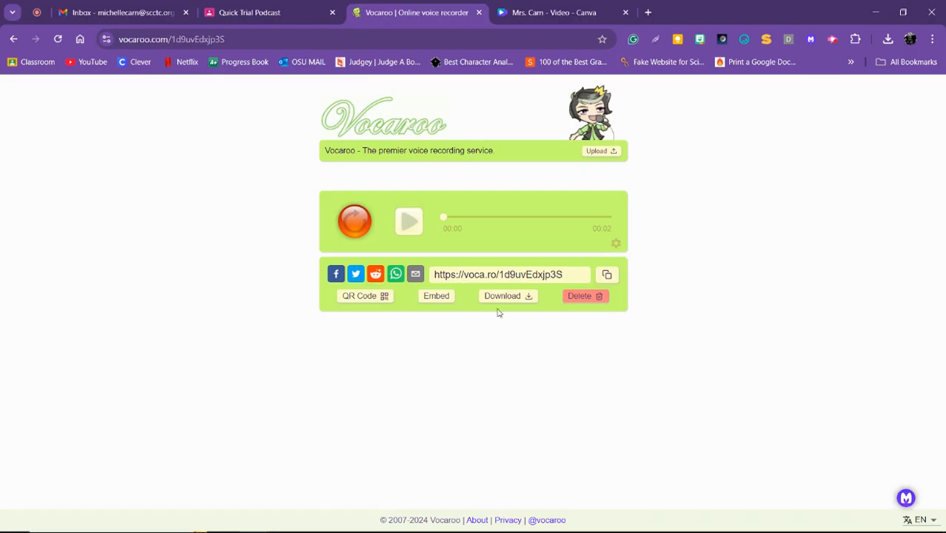
pyautogui.click(501, 297)
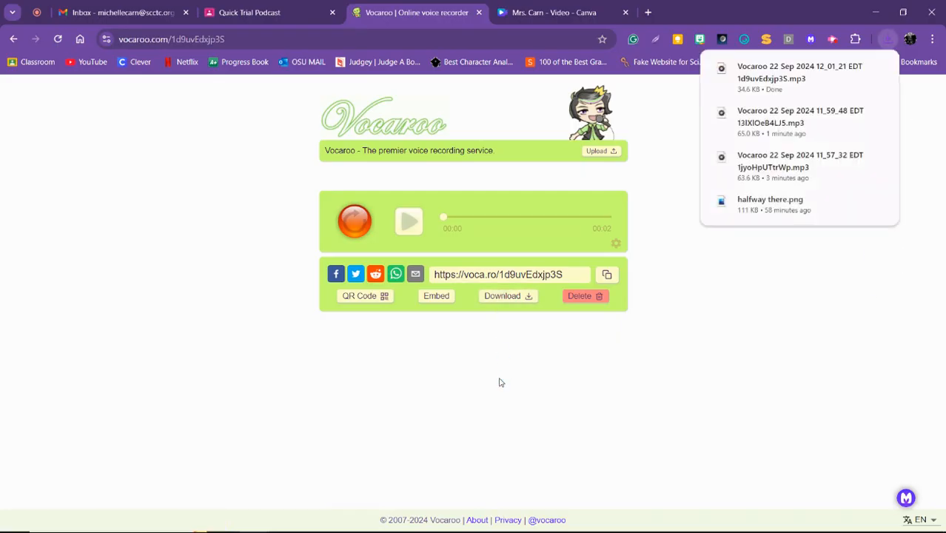
# Switch to Canva and upload the MP3 file "Vocaroo 22 Sep 2024 12_01_21" from the Downloads folder
pyautogui.click(536, 12)
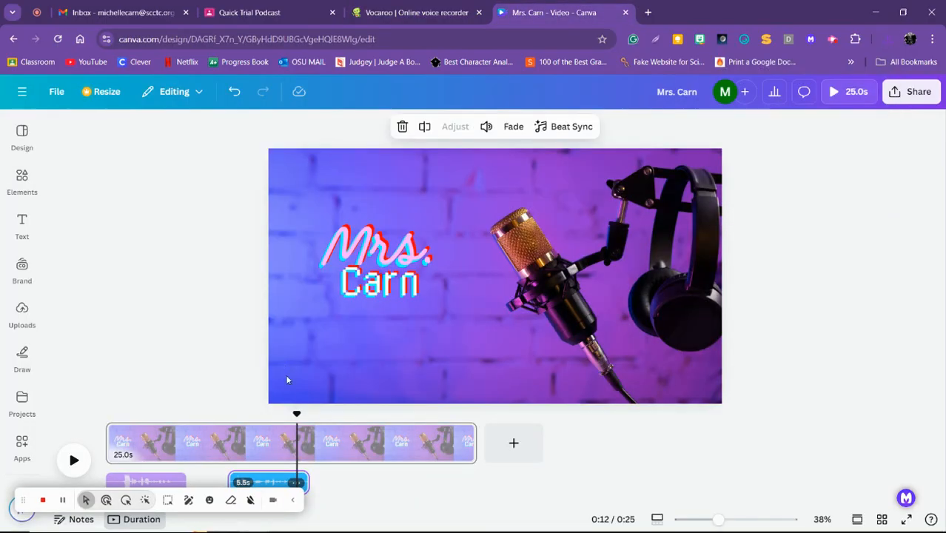
pyautogui.moveTo(296, 413); pyautogui.dragTo(347, 413)
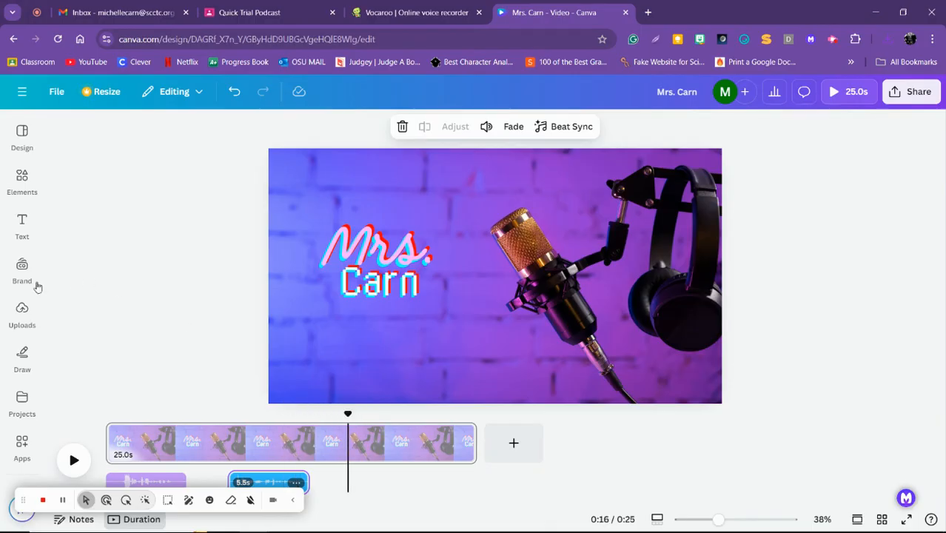
pyautogui.click(21, 315)
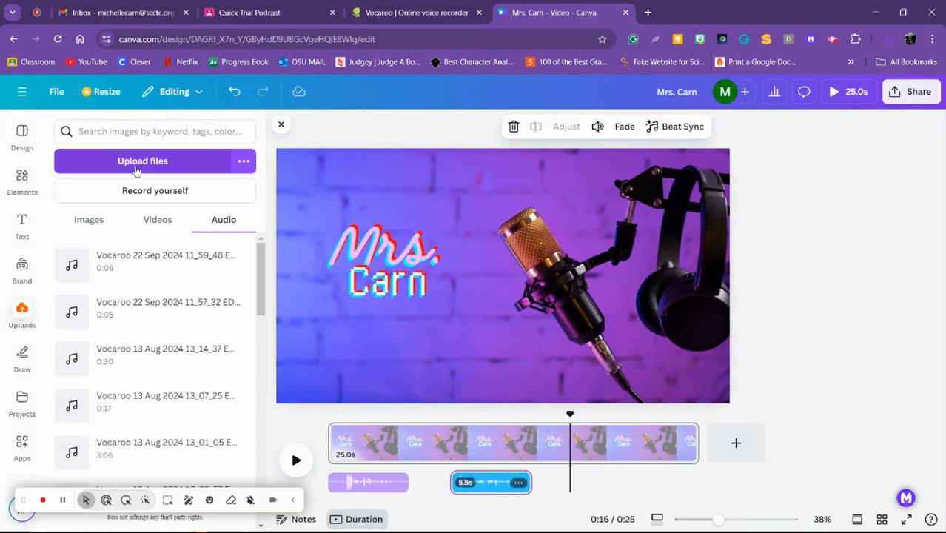
pyautogui.click(135, 163)
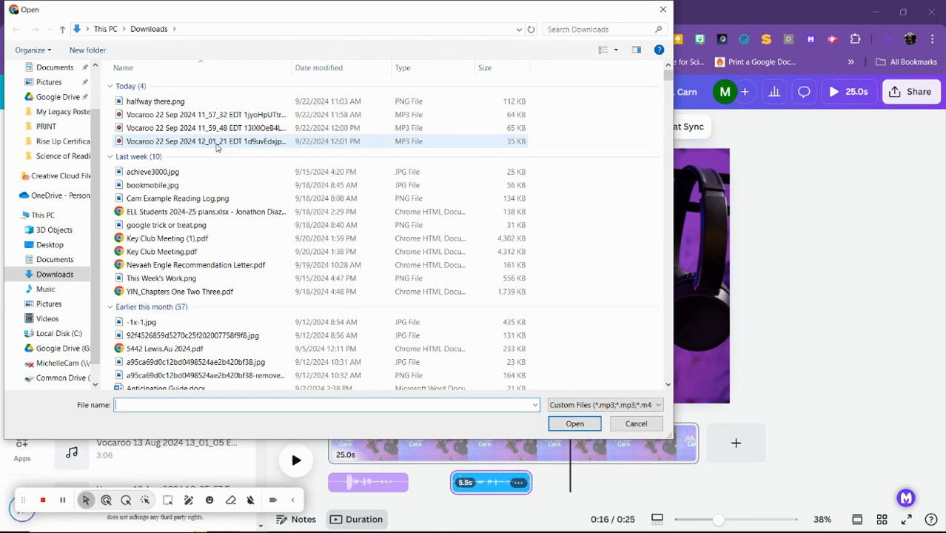
pyautogui.doubleClick(217, 143)
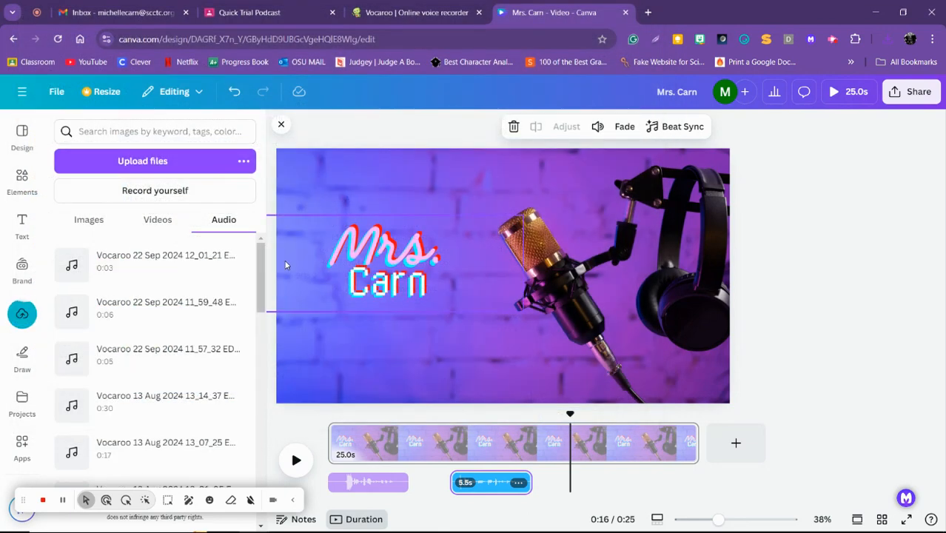
# Place the third Vocaroo recording on the audio track at about 20 seconds and play it back
pyautogui.moveTo(68, 259); pyautogui.dragTo(653, 483)
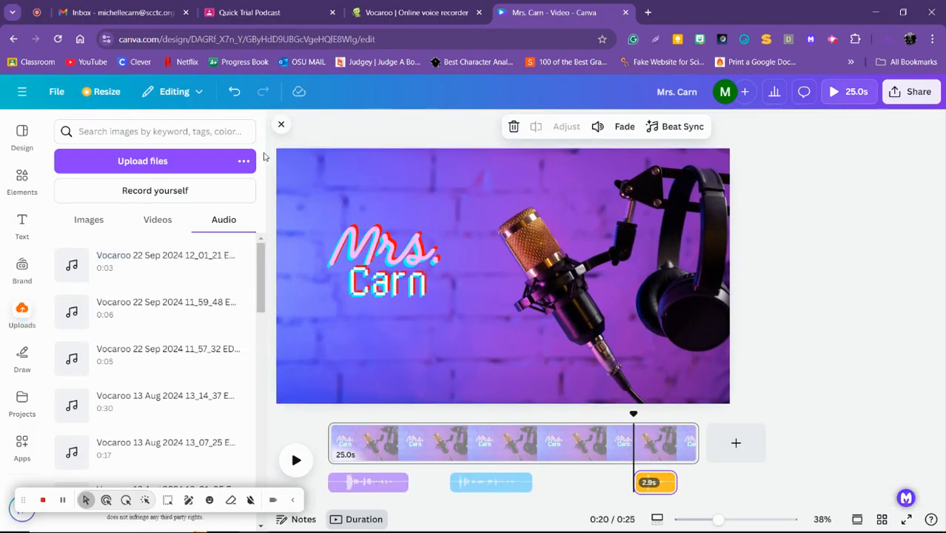
pyautogui.click(281, 126)
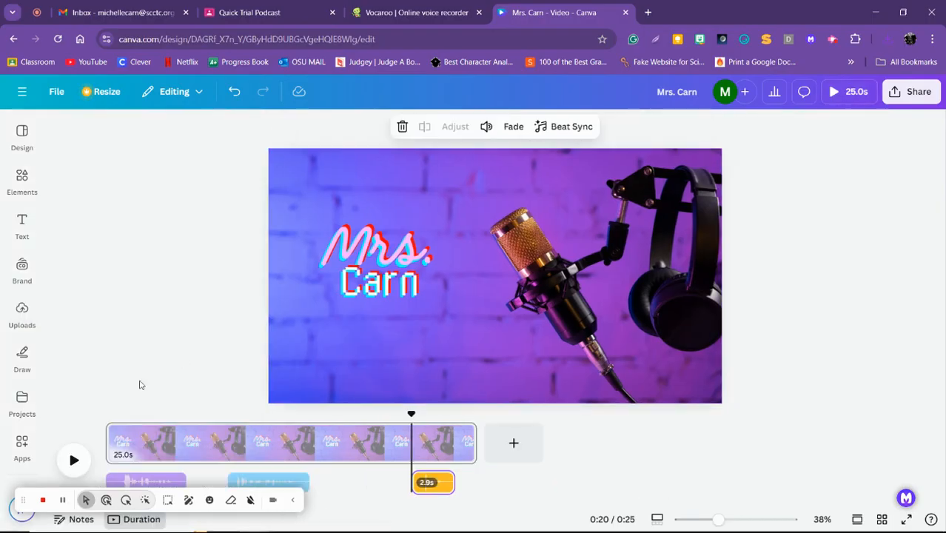
pyautogui.click(73, 459)
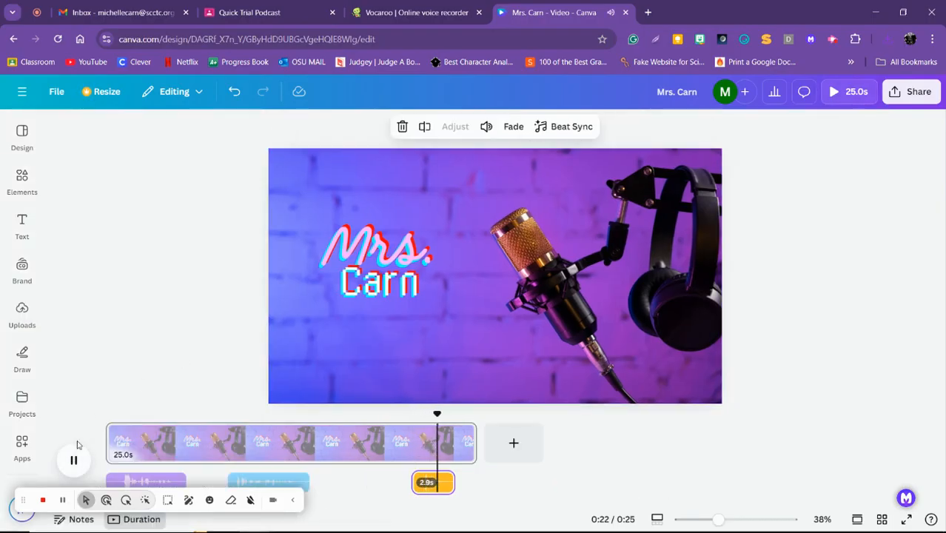
pyautogui.click(74, 460)
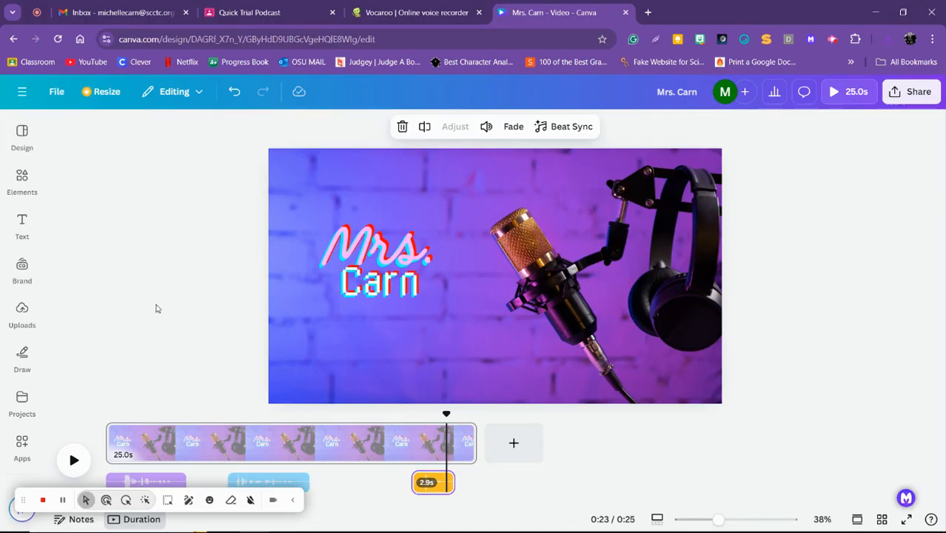
# Shift the first voice clip to start at about 1 second and play the whole video from the beginning
pyautogui.click(292, 500)
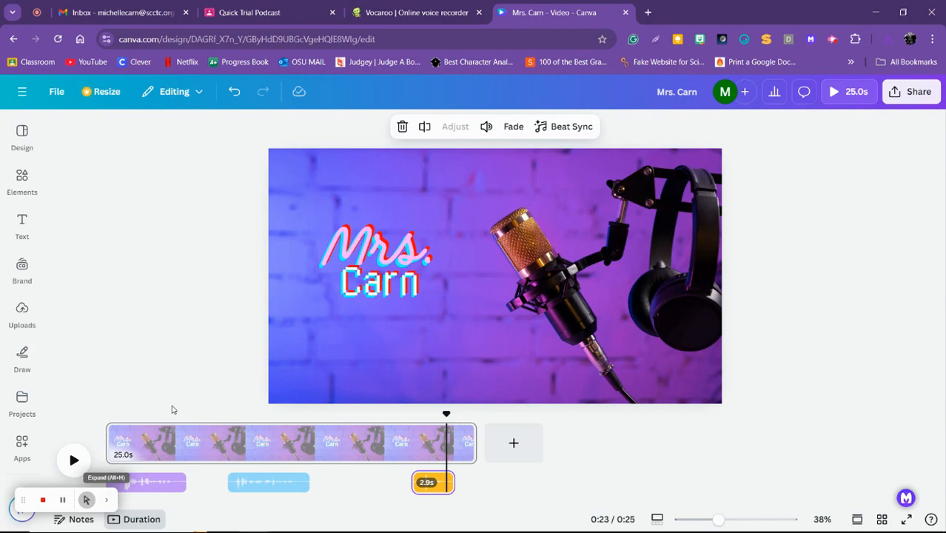
pyautogui.moveTo(154, 482); pyautogui.dragTo(171, 482)
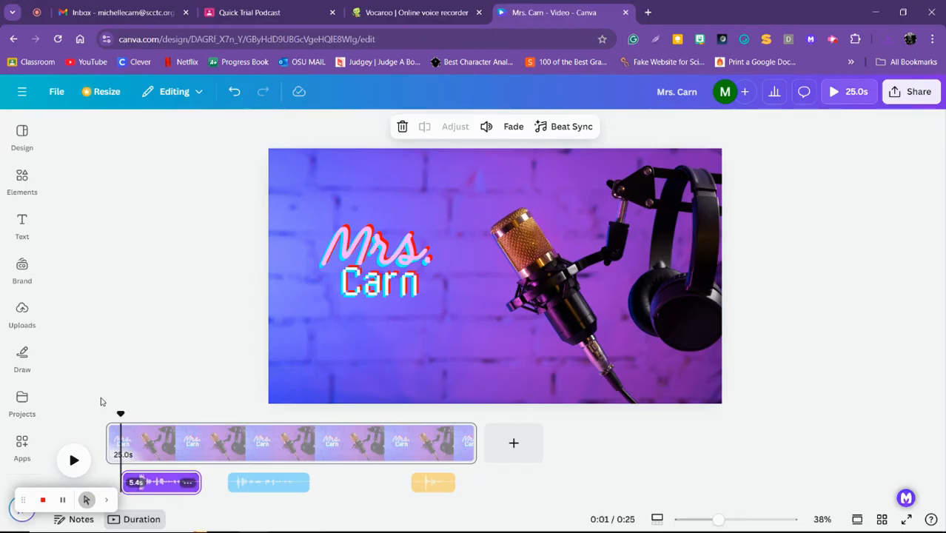
pyautogui.moveTo(120, 413); pyautogui.dragTo(107, 412)
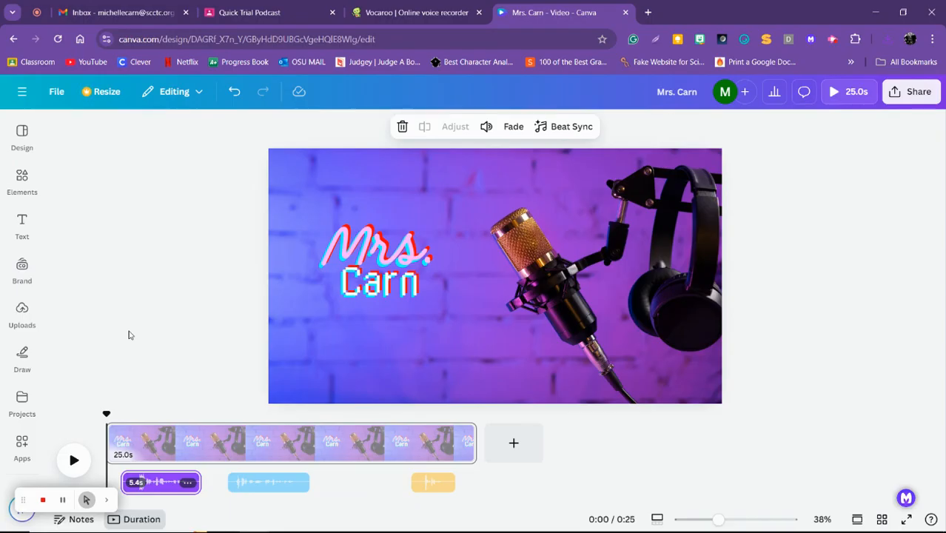
pyautogui.click(75, 460)
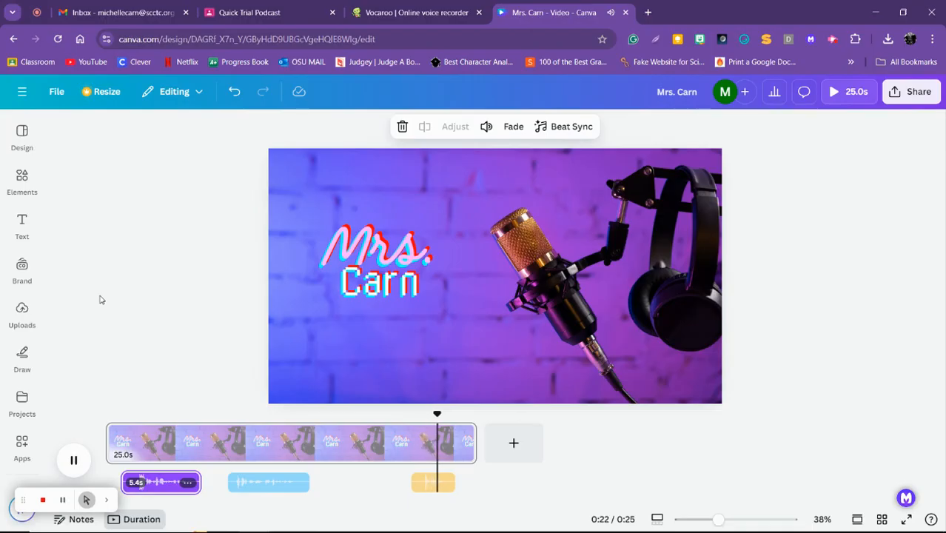
pyautogui.click(43, 463)
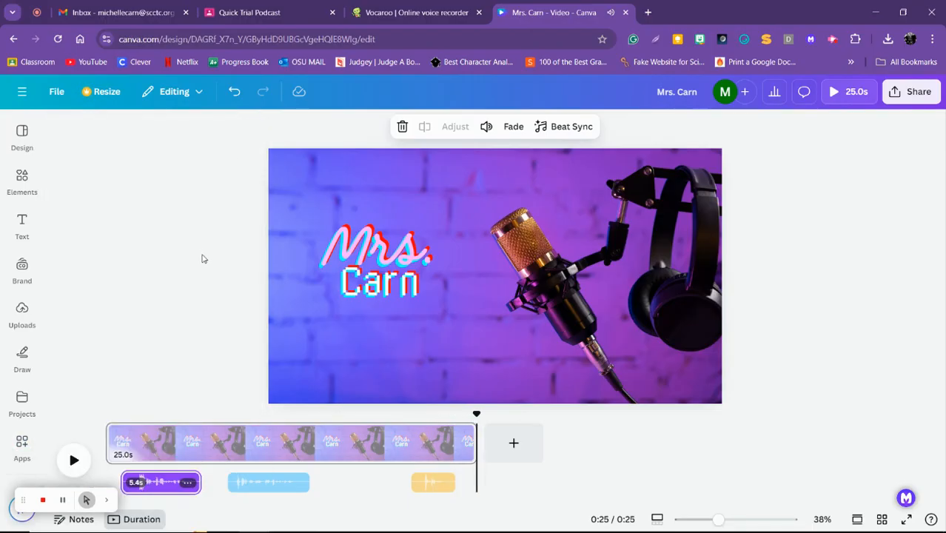
# Return the playhead to the start of the timeline and close the finished Vocaroo recording
pyautogui.moveTo(477, 413); pyautogui.dragTo(108, 397)
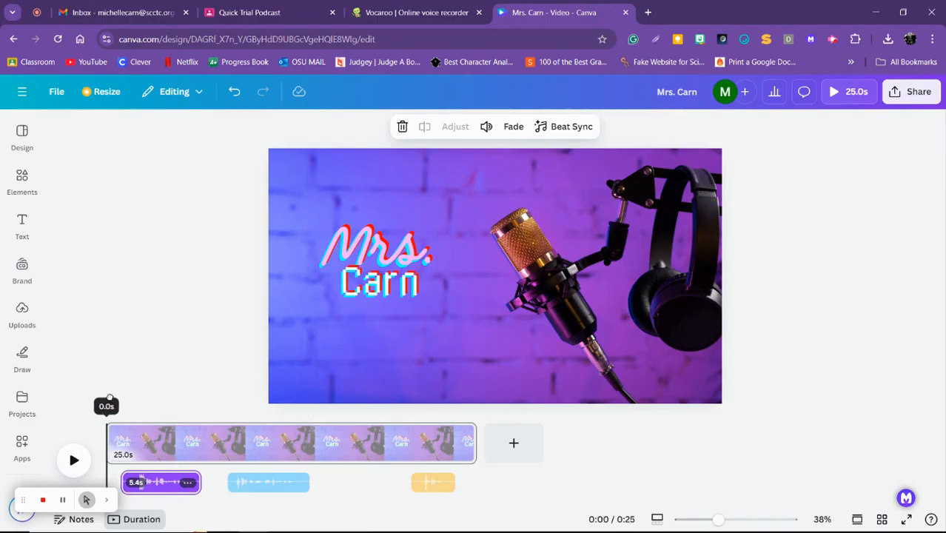
pyautogui.click(400, 11)
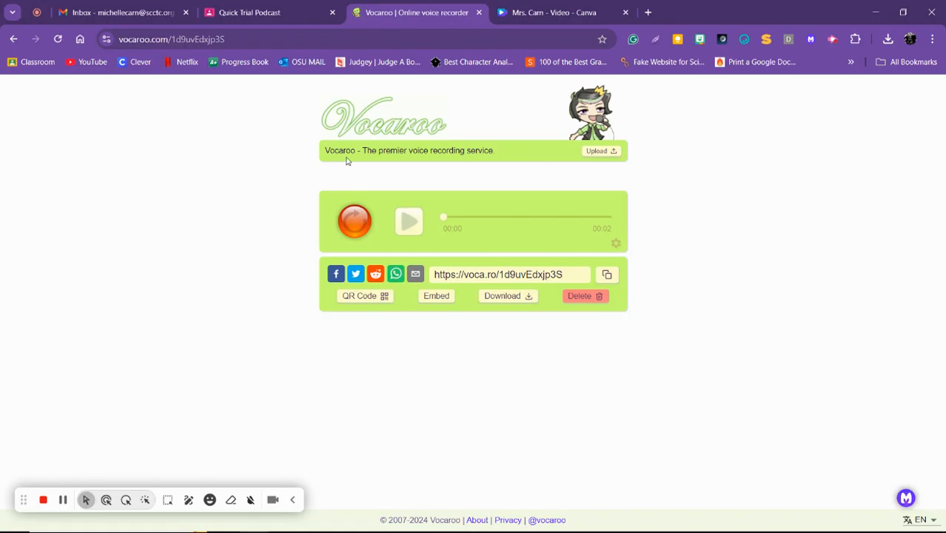
pyautogui.click(478, 13)
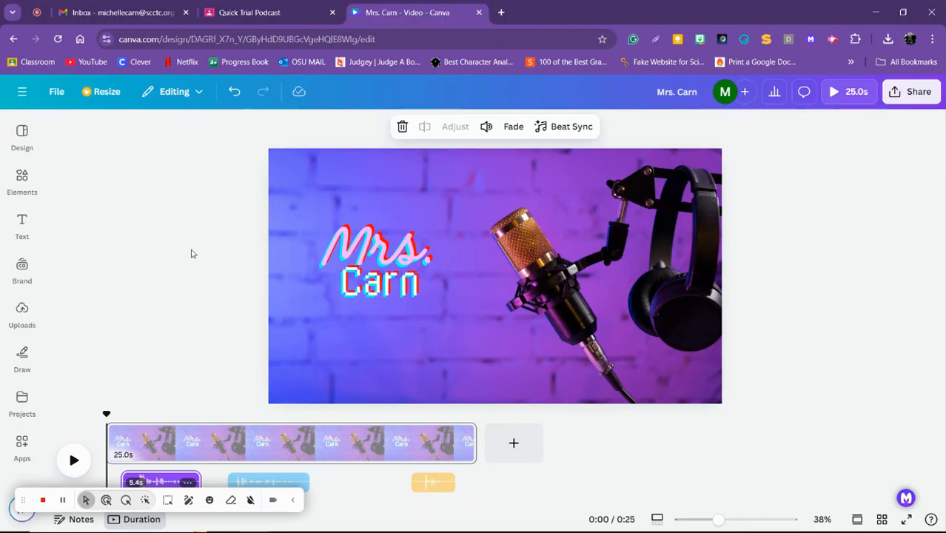
# Search the elements library for "upbeat music" and show only the audio results
pyautogui.click(293, 500)
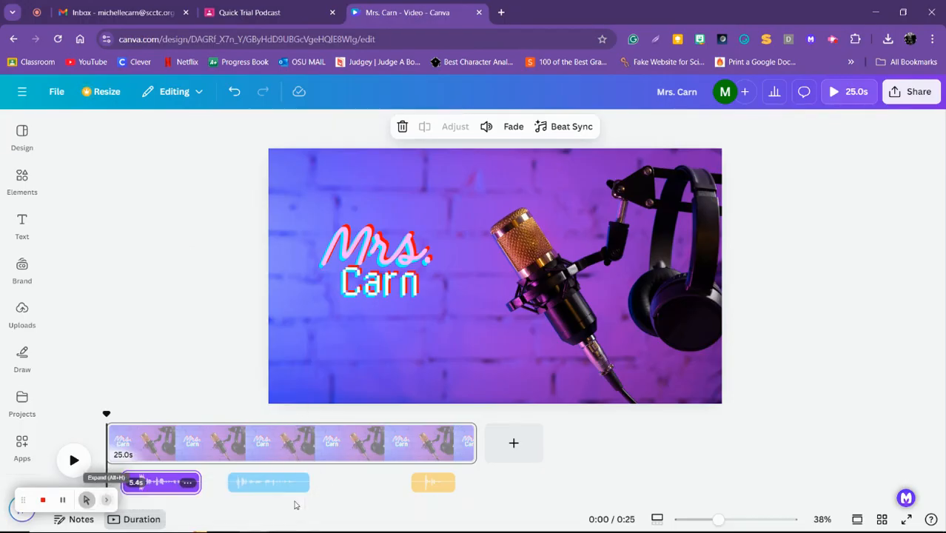
pyautogui.click(23, 181)
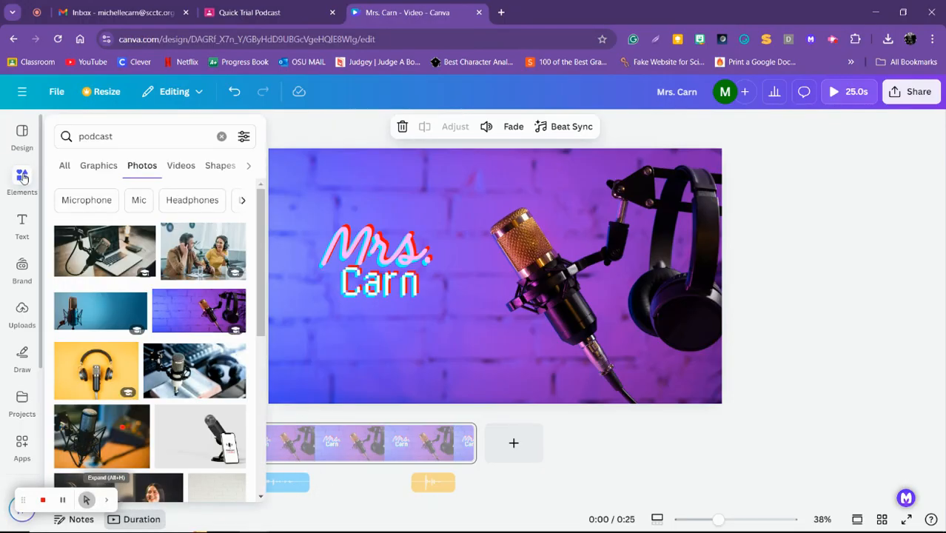
pyautogui.moveTo(128, 132); pyautogui.dragTo(69, 132)
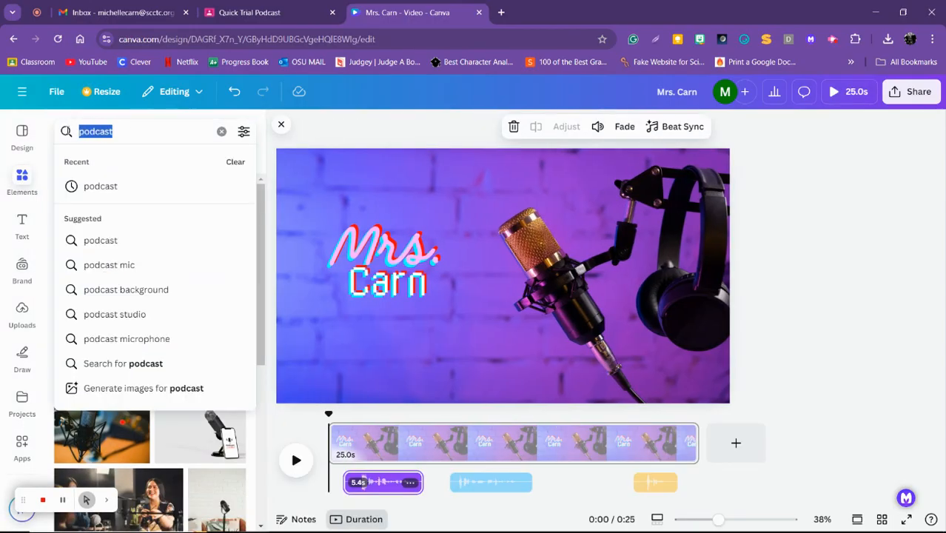
pyautogui.write('upb')
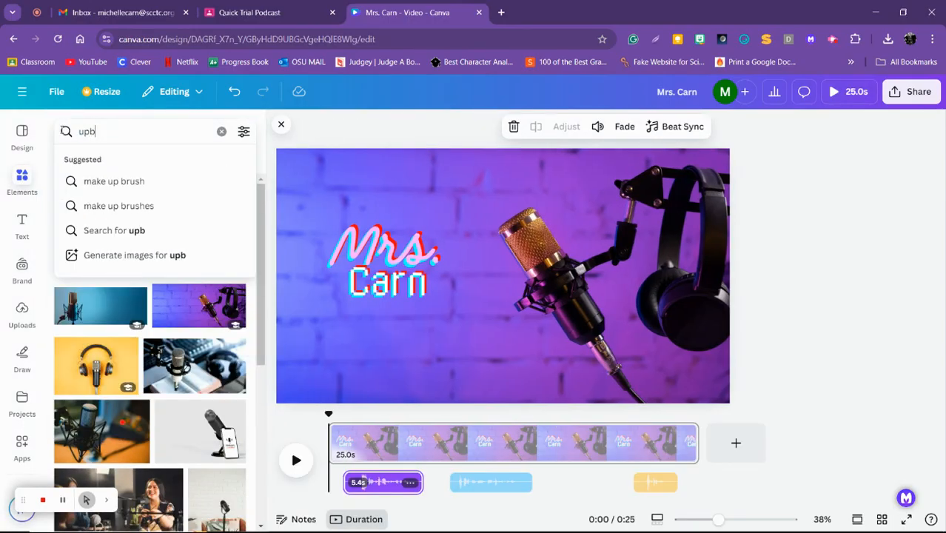
pyautogui.write('eat music')
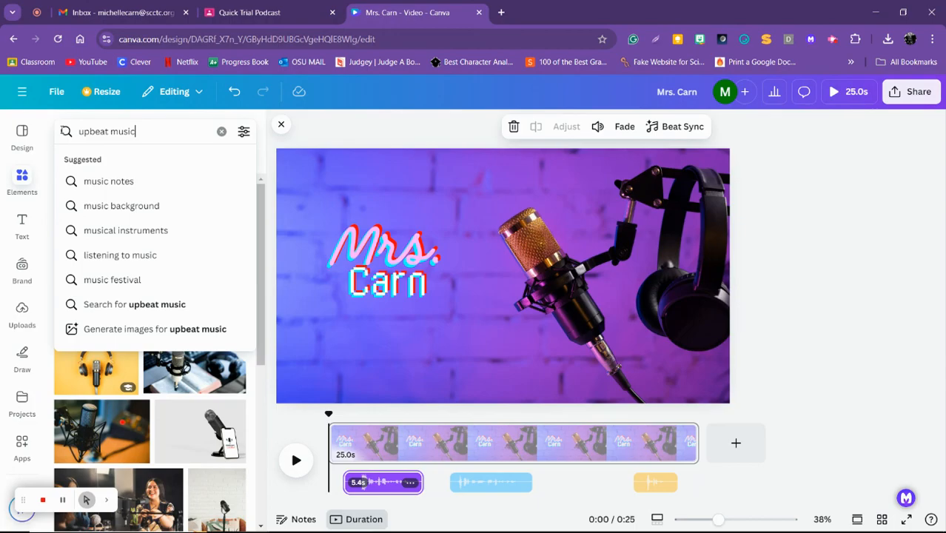
pyautogui.press('Return')
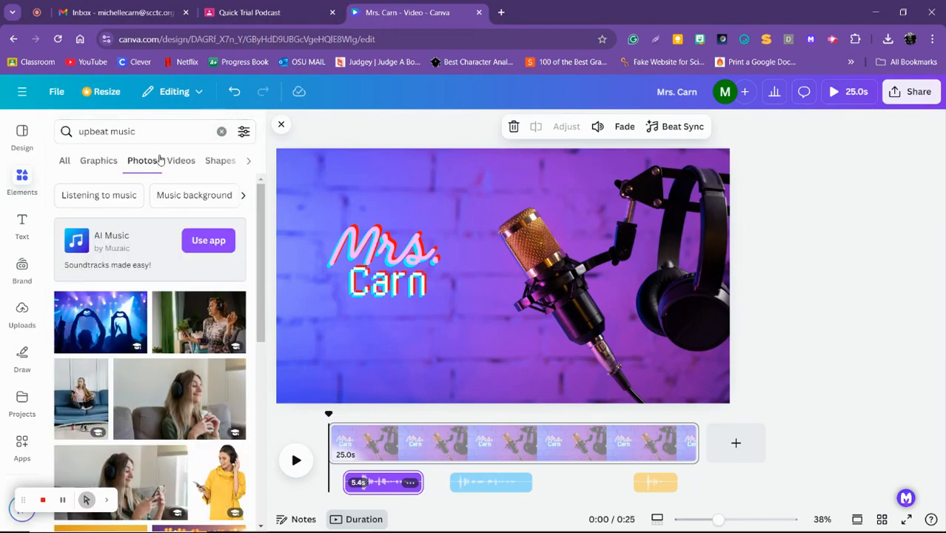
pyautogui.click(248, 160)
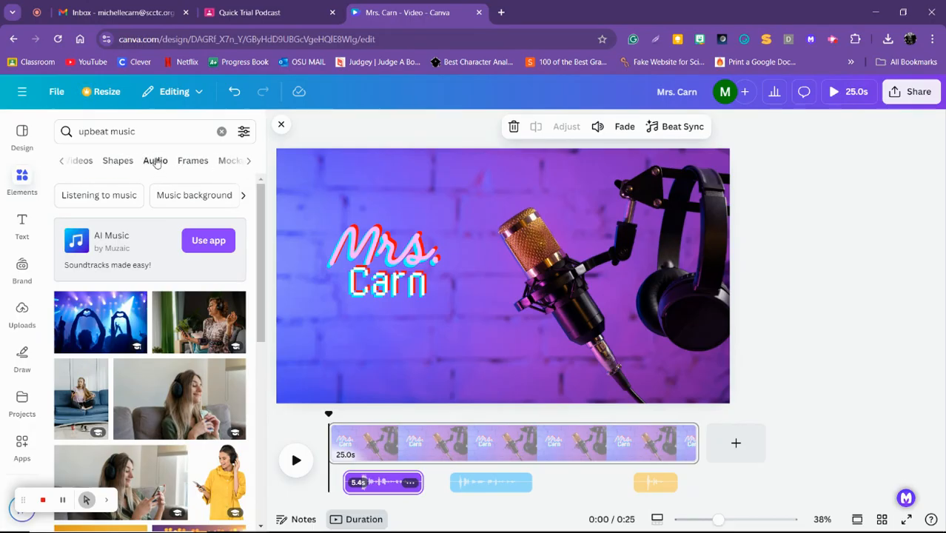
pyautogui.click(62, 163)
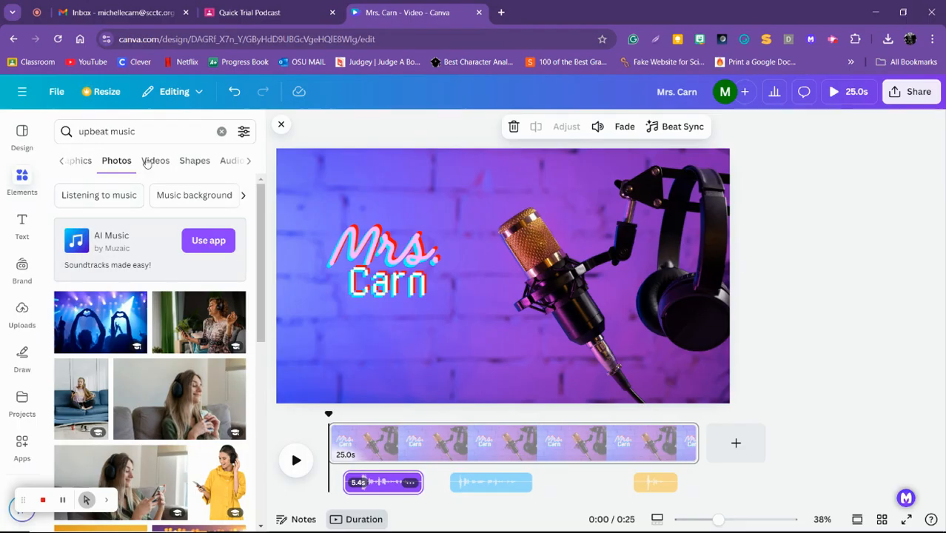
pyautogui.click(249, 163)
pyautogui.click(161, 162)
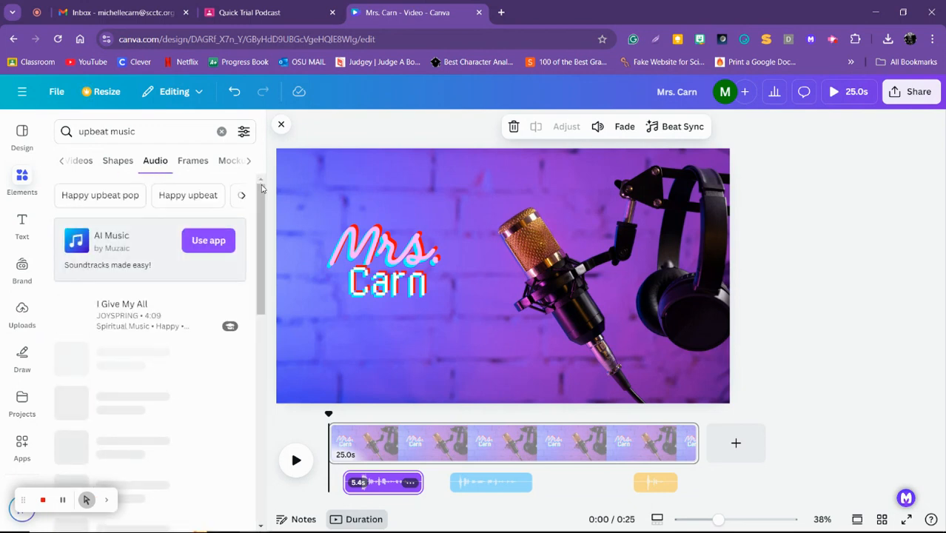
# Preview upbeat tracks from the audio results, including the 0:15 and 0:59 versions of "Upbeat Dance Music"
pyautogui.moveTo(262, 218); pyautogui.dragTo(261, 256)
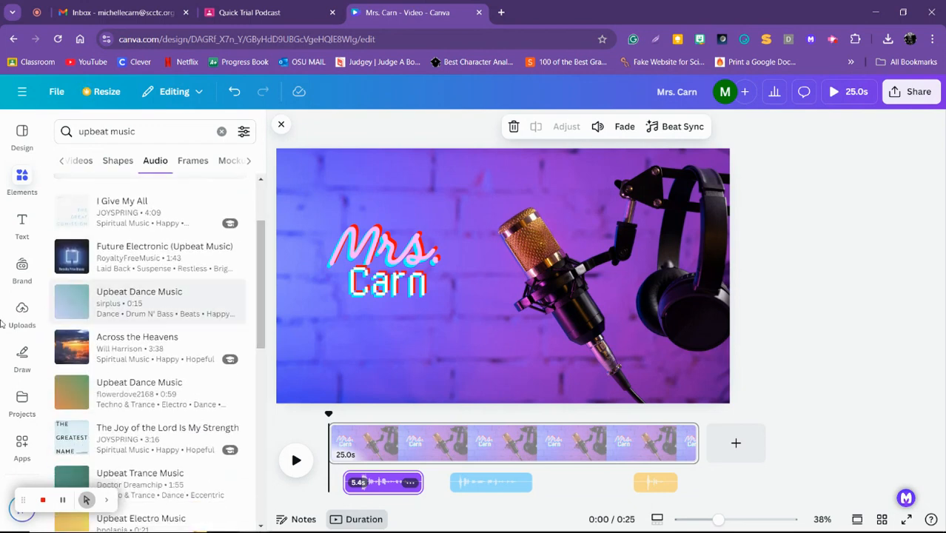
pyautogui.click(71, 302)
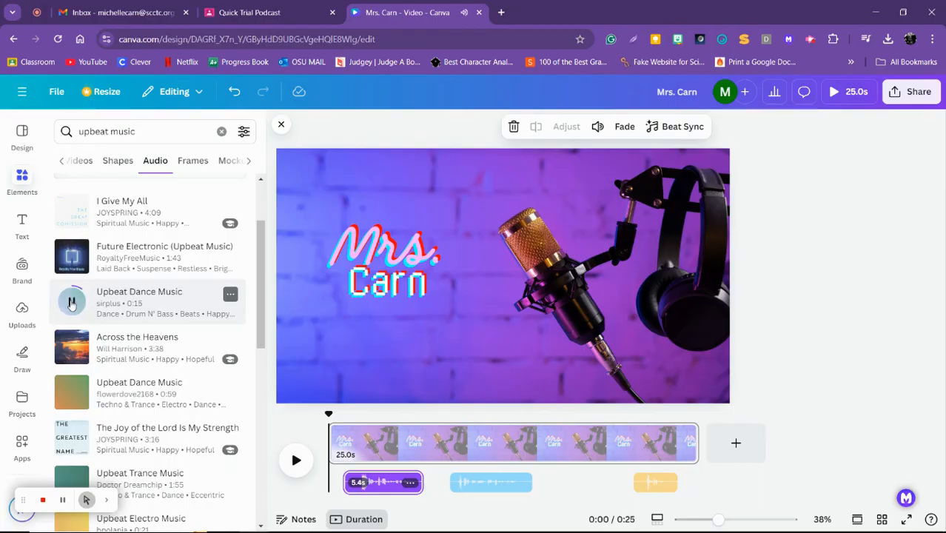
pyautogui.click(70, 346)
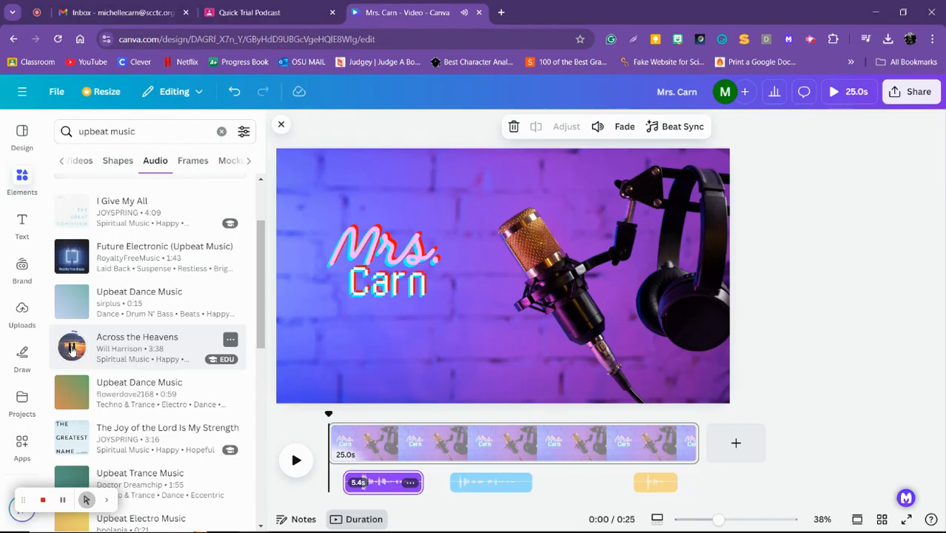
pyautogui.click(72, 392)
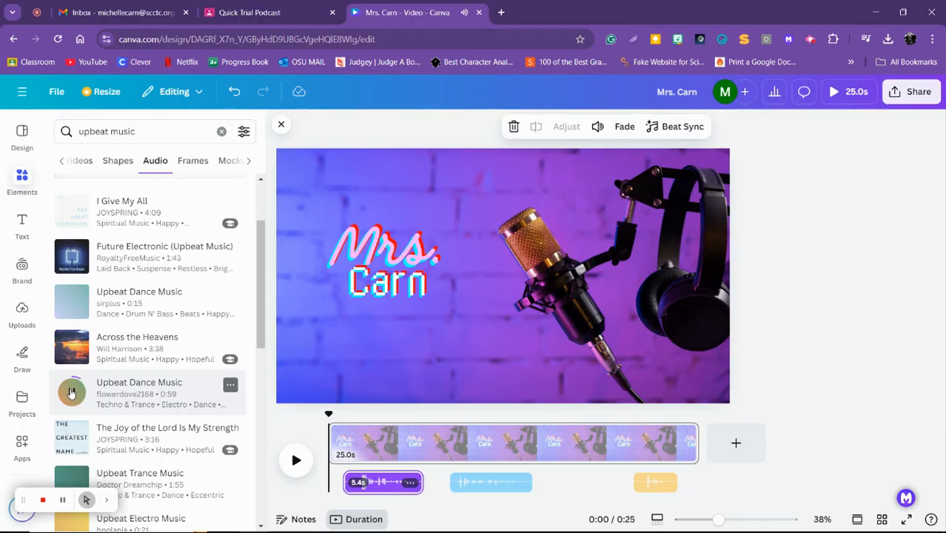
pyautogui.click(72, 393)
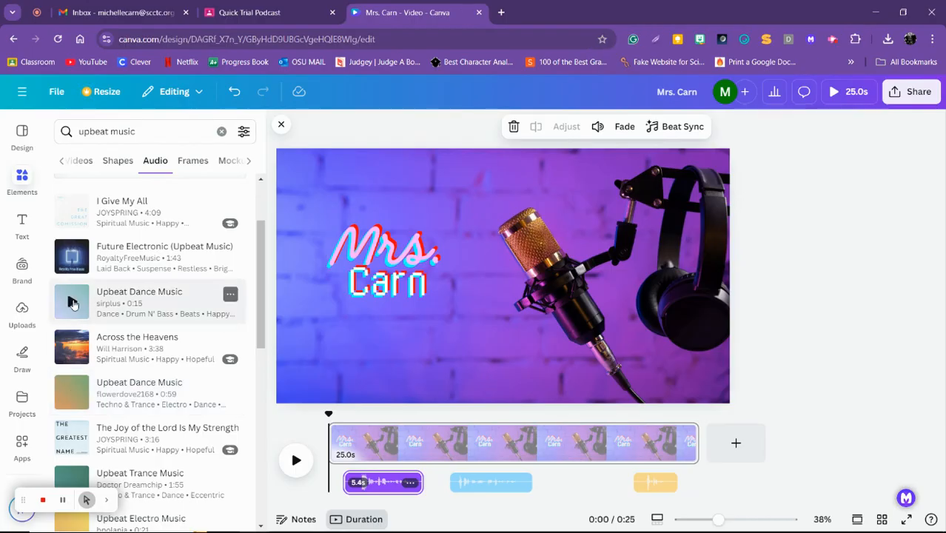
# Add the 0:15 "Upbeat Dance Music" track at the start of the timeline below the voice clips and trim it to 9.2 seconds
pyautogui.moveTo(86, 301); pyautogui.dragTo(331, 490)
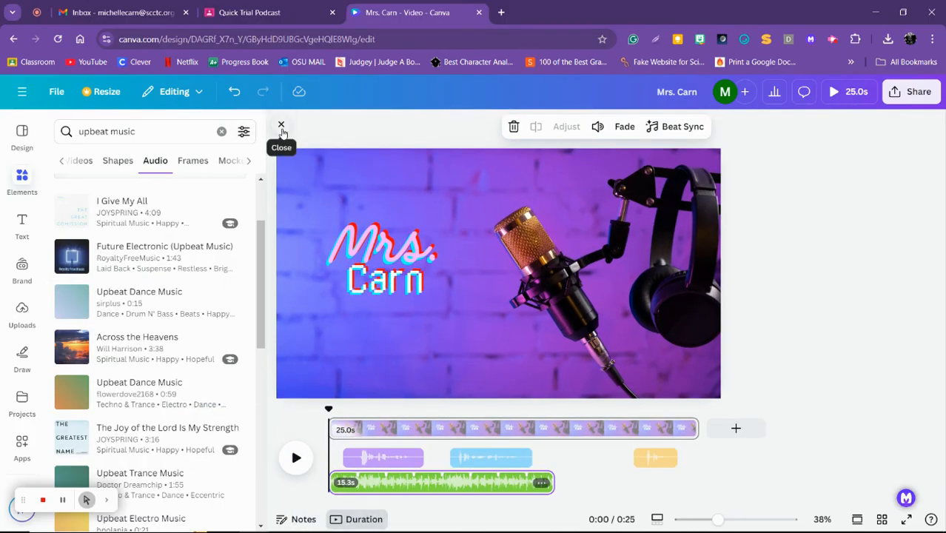
pyautogui.click(281, 131)
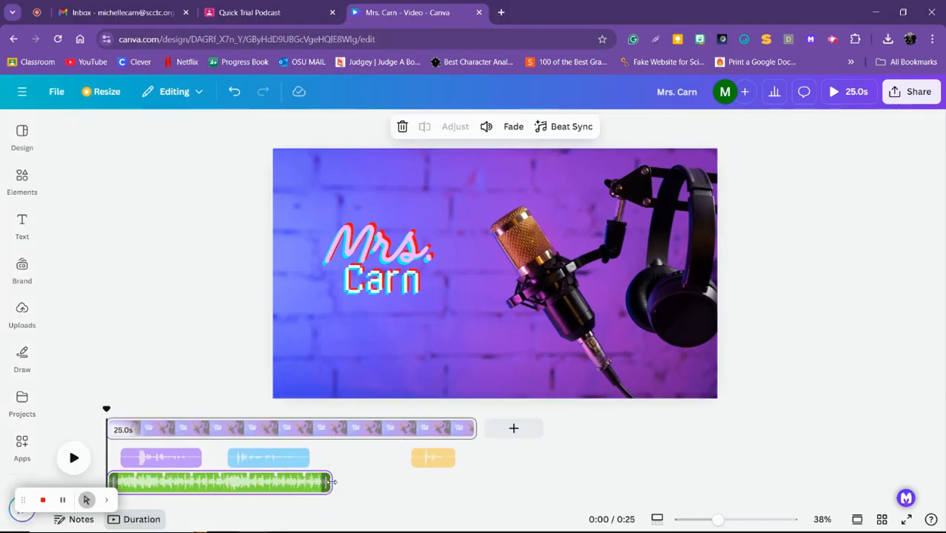
pyautogui.moveTo(314, 482); pyautogui.dragTo(155, 484)
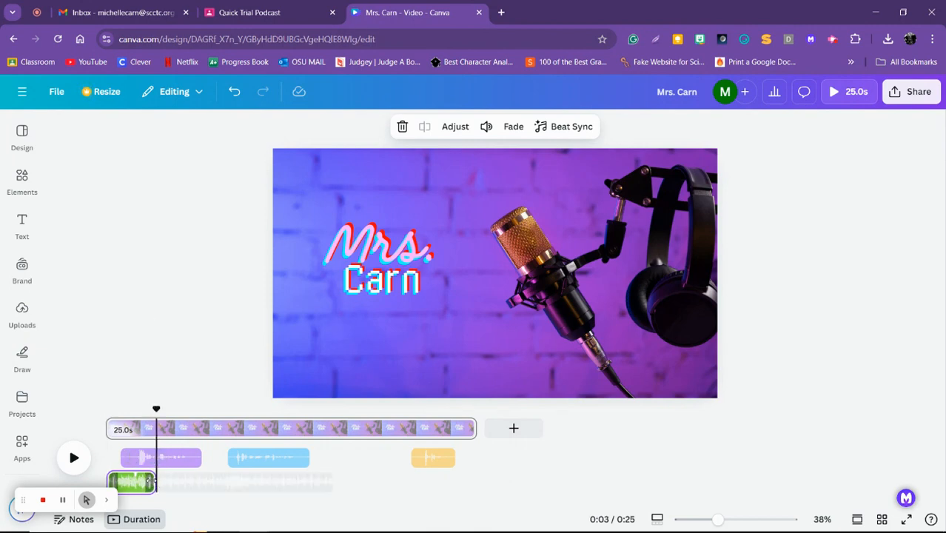
pyautogui.moveTo(149, 480); pyautogui.dragTo(205, 482)
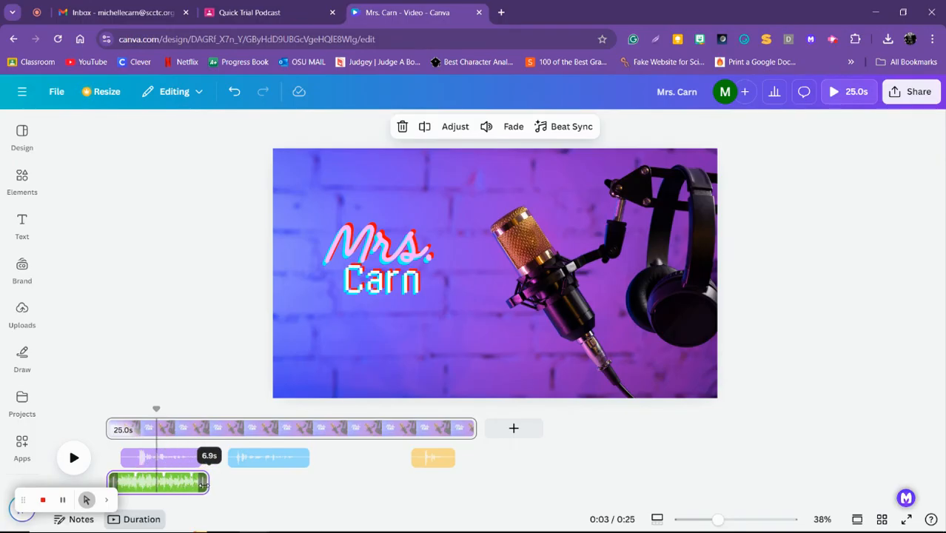
pyautogui.moveTo(203, 482); pyautogui.dragTo(238, 484)
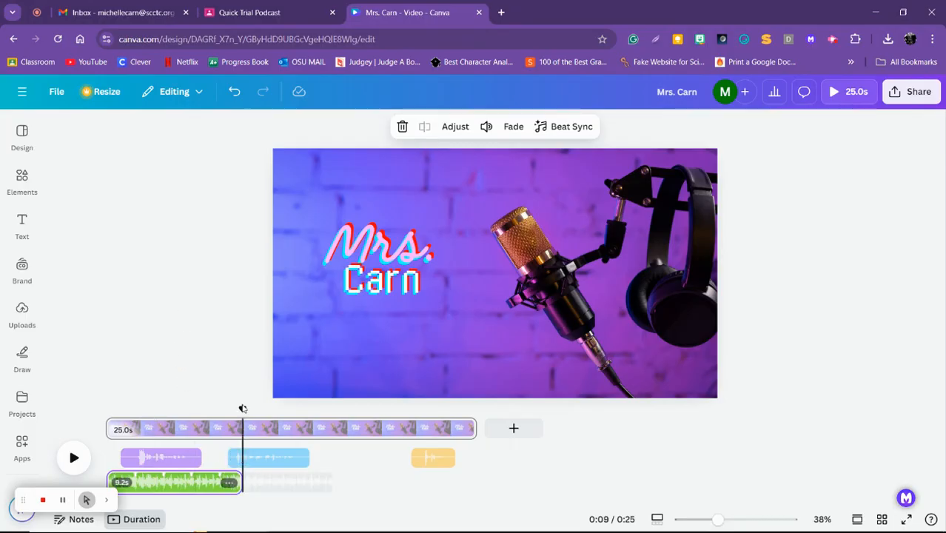
# Play the video from the beginning to hear the music together with the first voice clip
pyautogui.click(137, 407)
pyautogui.moveTo(241, 426); pyautogui.dragTo(110, 425)
pyautogui.click(74, 465)
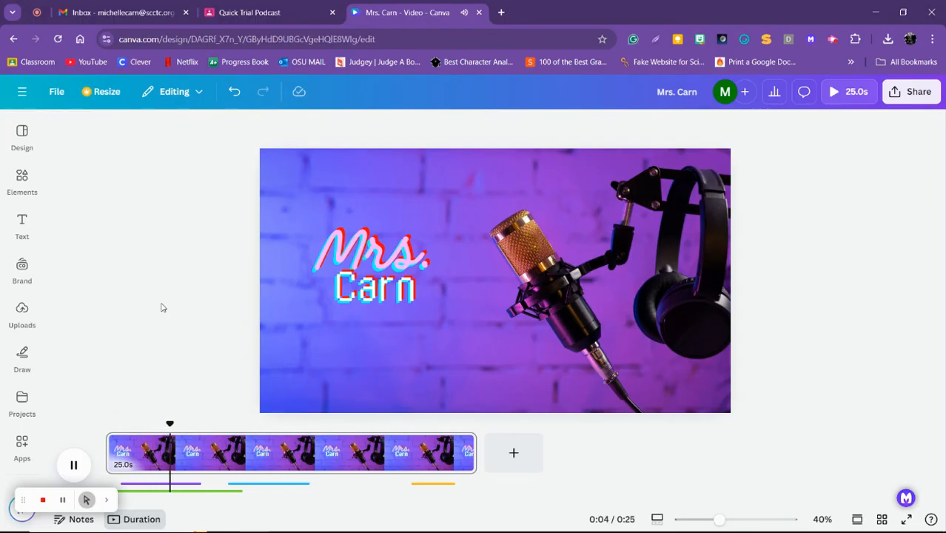
pyautogui.click(73, 461)
# Set the volume of the "Upbeat Dance Music" clip to 10, without applying it to all audio tracks
pyautogui.click(208, 491)
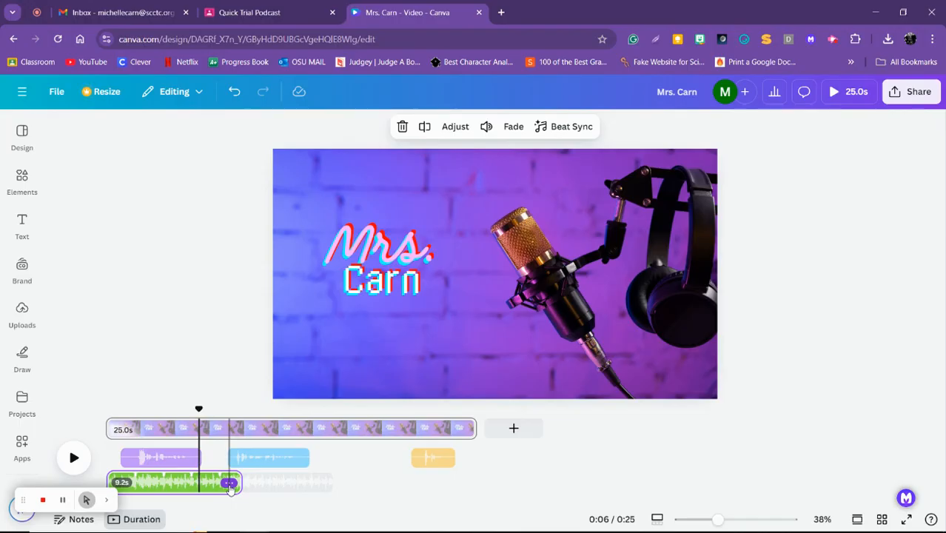
pyautogui.click(229, 483)
pyautogui.click(252, 432)
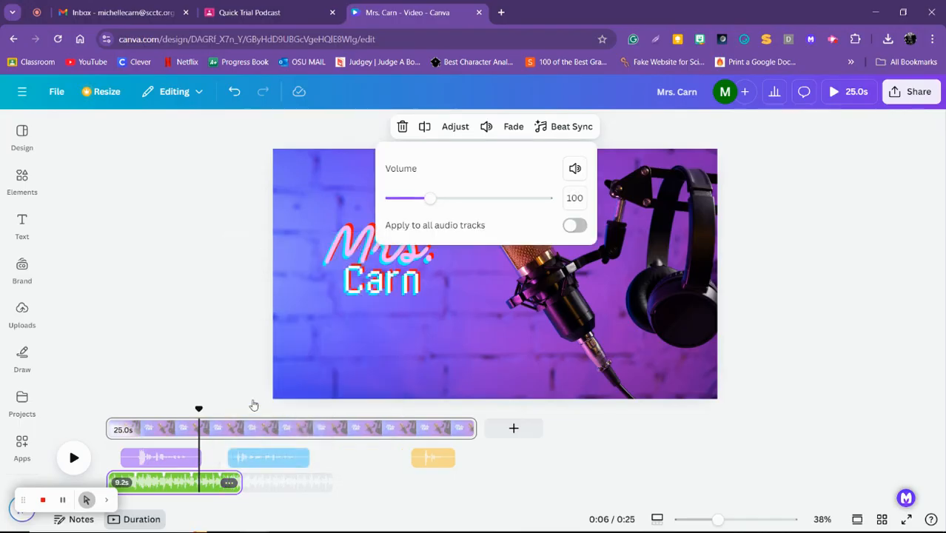
pyautogui.moveTo(432, 203); pyautogui.dragTo(394, 203)
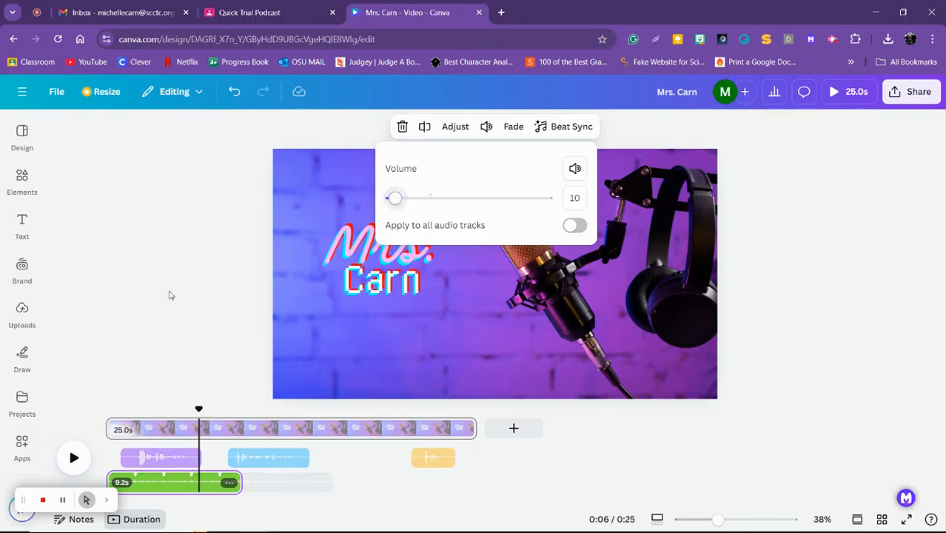
pyautogui.click(153, 311)
# Play the opening seconds again from the start to check the music volume against the voice
pyautogui.moveTo(200, 407); pyautogui.dragTo(106, 408)
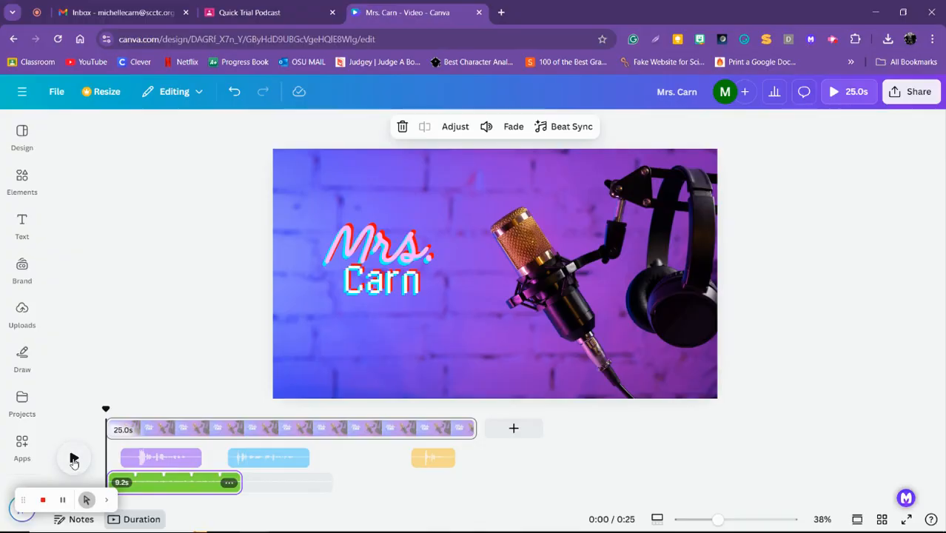
pyautogui.click(74, 459)
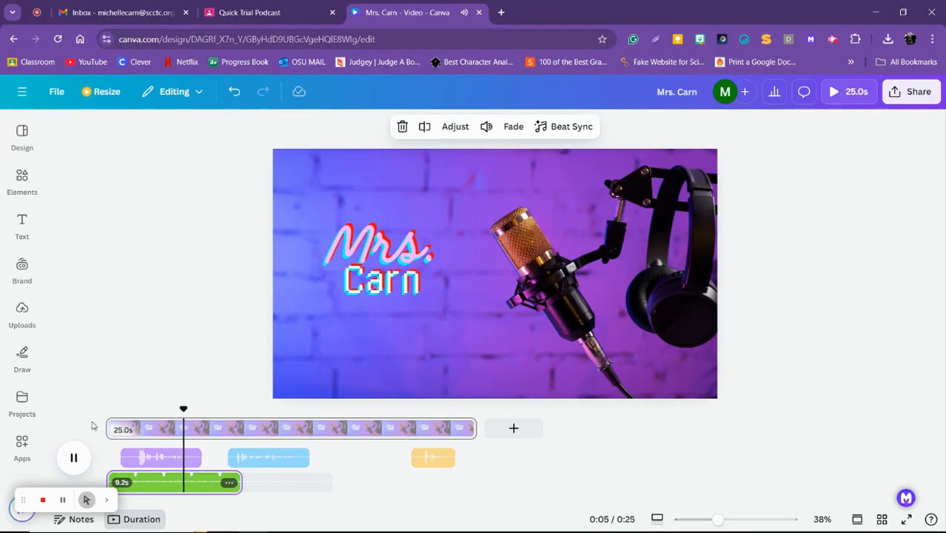
pyautogui.click(74, 460)
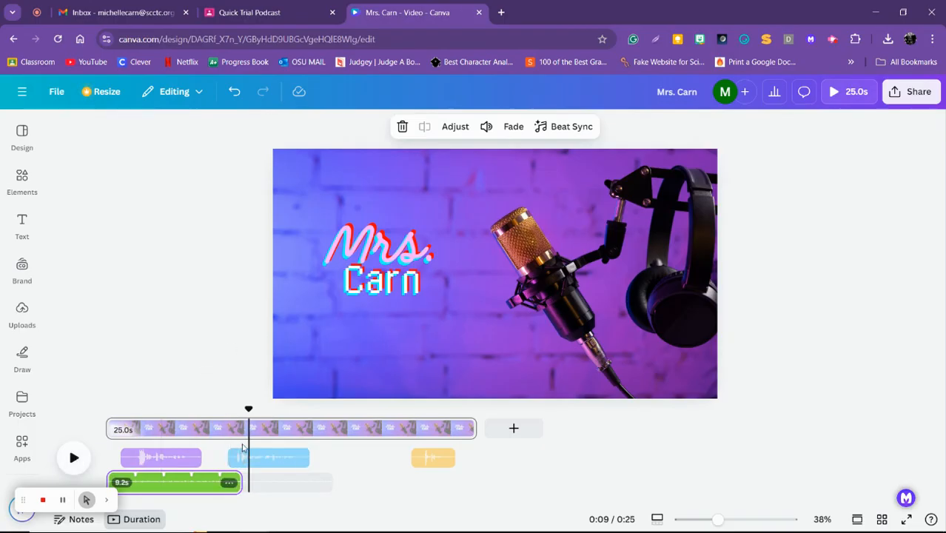
# Set the fade out of the music clip to the maximum
pyautogui.click(228, 484)
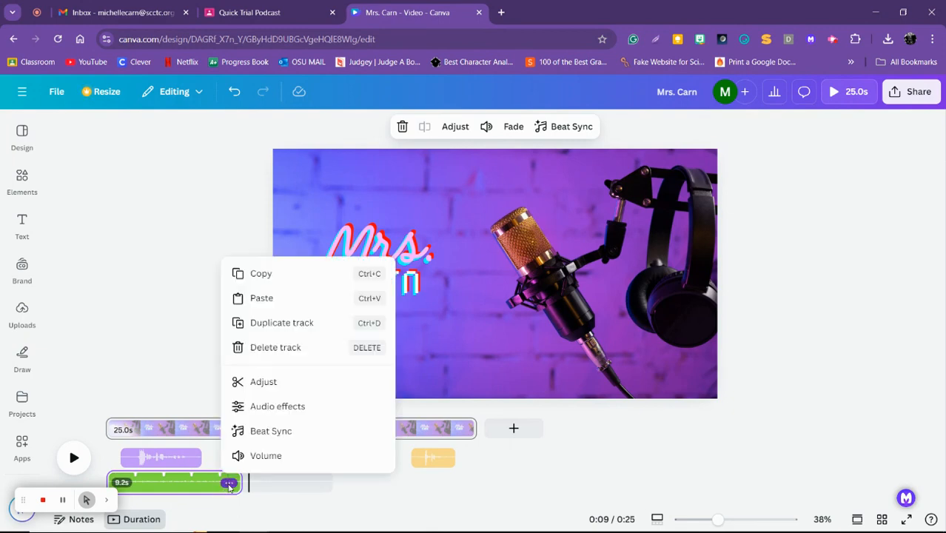
pyautogui.click(248, 406)
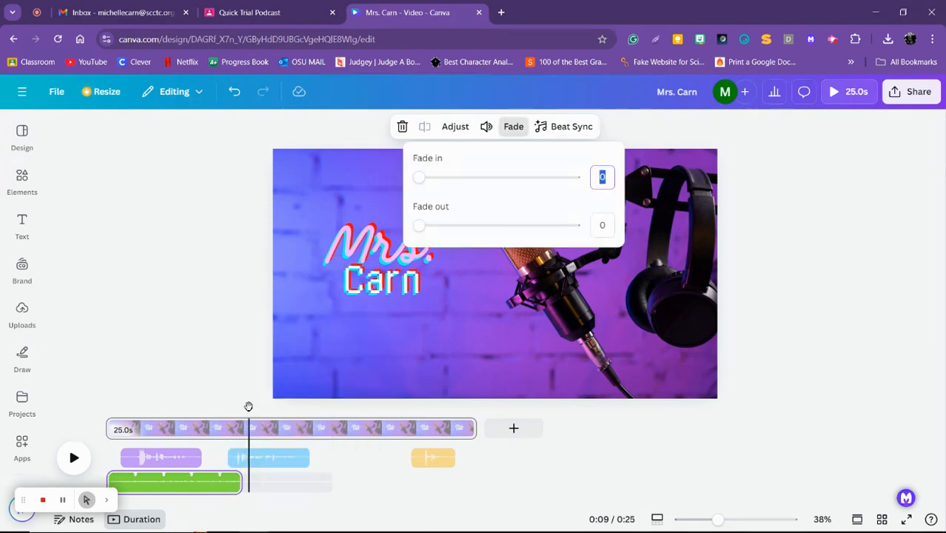
pyautogui.moveTo(418, 224); pyautogui.dragTo(587, 220)
pyautogui.click(188, 256)
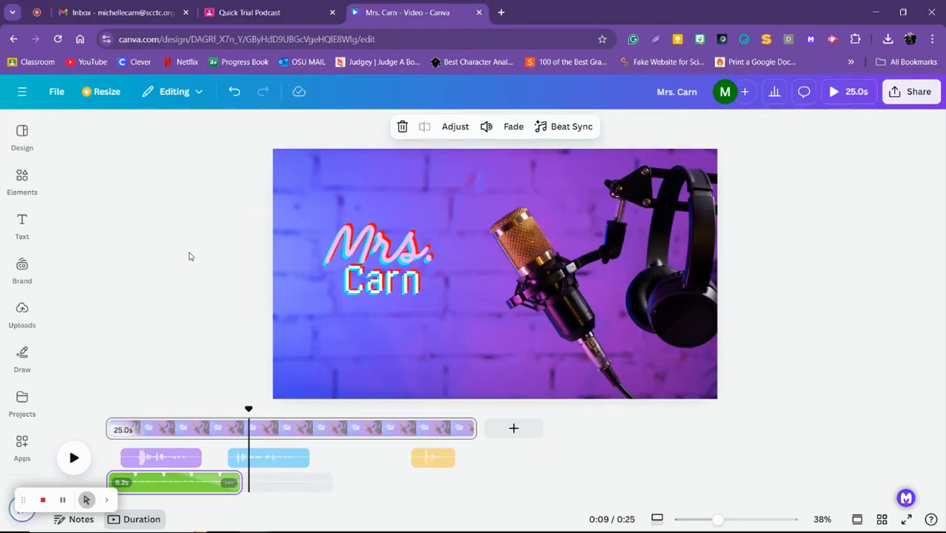
# Play back from shortly before the end of the music clip to check its fade out
pyautogui.moveTo(251, 407); pyautogui.dragTo(190, 406)
pyautogui.click(72, 456)
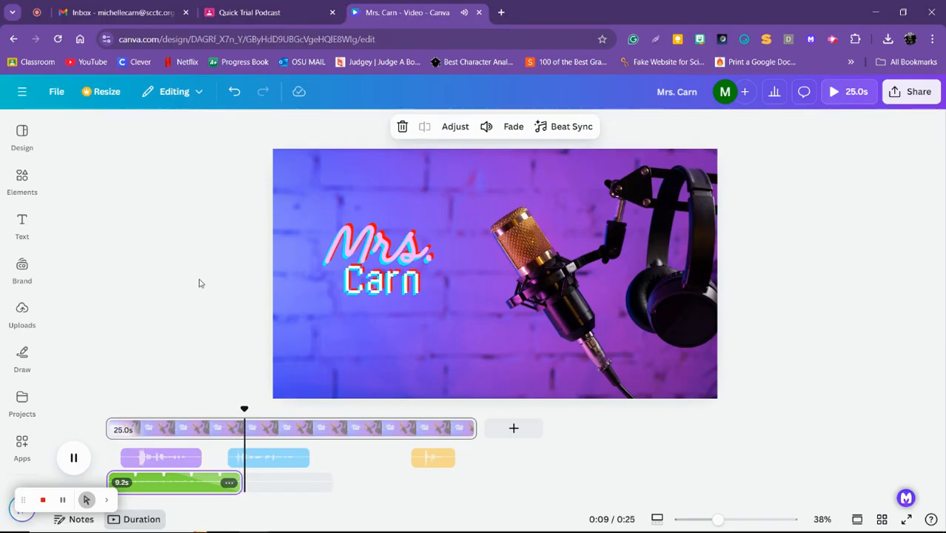
pyautogui.click(74, 458)
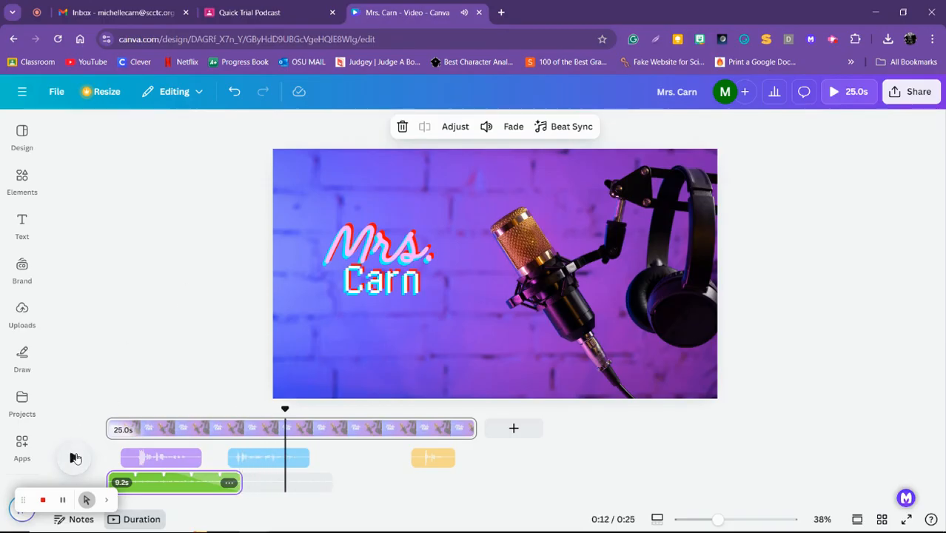
# Duplicate the music clip, start the copy at about 12 seconds, and extend it to 12.3 seconds so it ends with the video
pyautogui.click(229, 483)
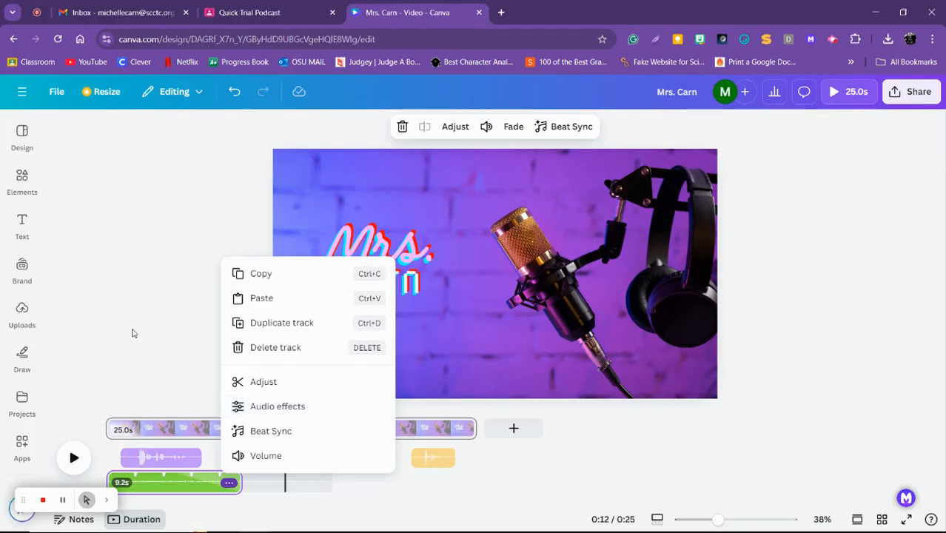
pyautogui.click(276, 323)
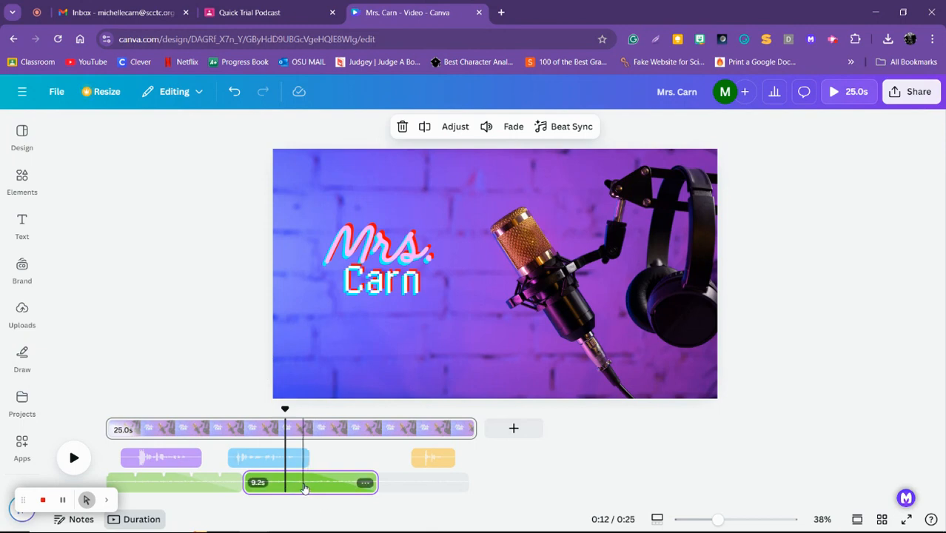
pyautogui.moveTo(308, 487); pyautogui.dragTo(354, 484)
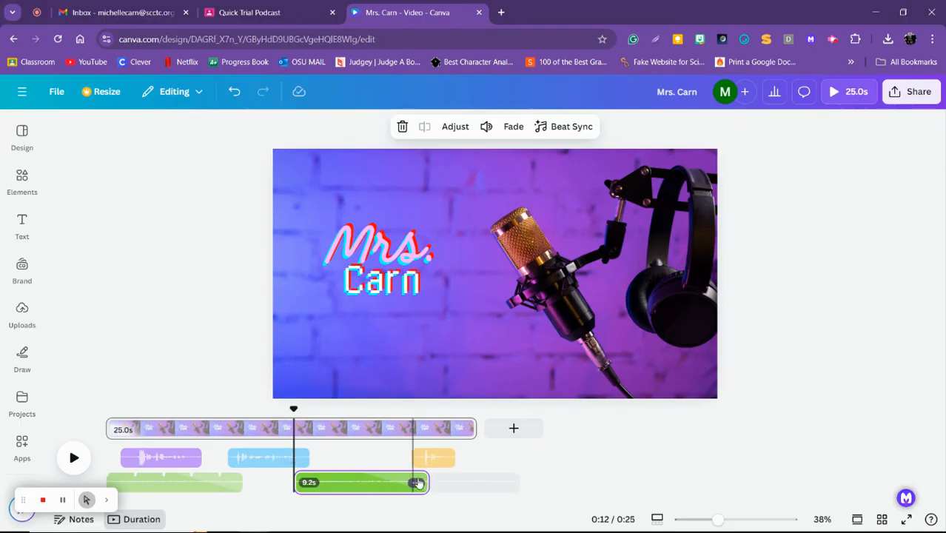
pyautogui.moveTo(428, 481); pyautogui.dragTo(477, 481)
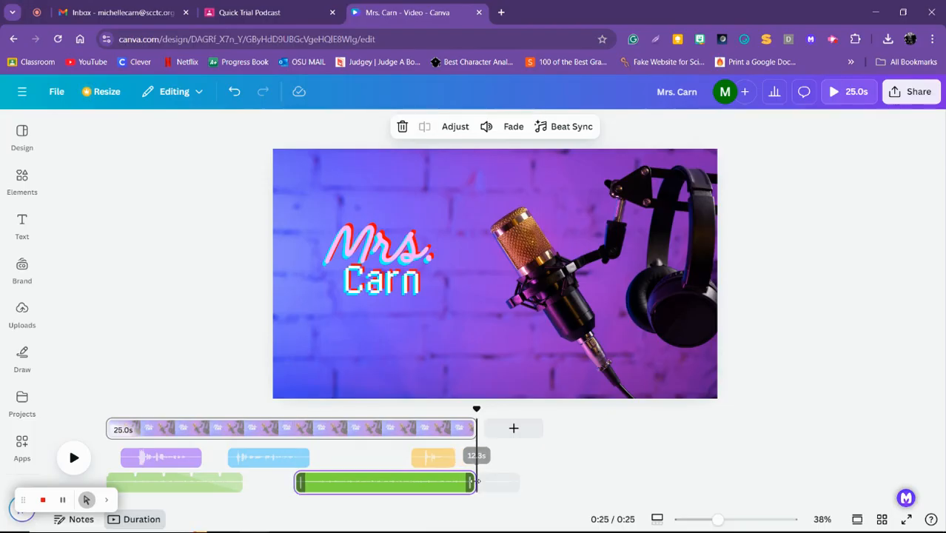
# Check the volume settings of the first music clip and its duplicate to compare them
pyautogui.click(331, 482)
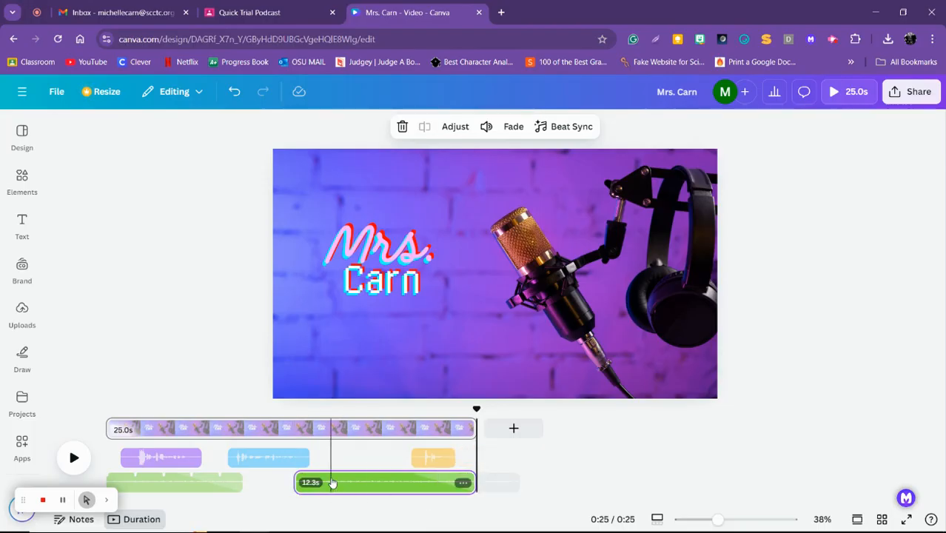
pyautogui.click(210, 486)
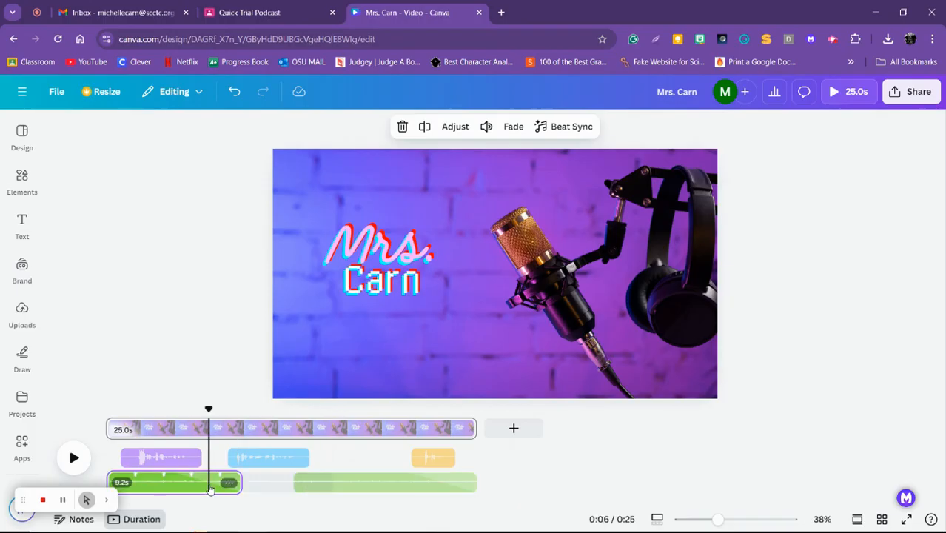
pyautogui.click(229, 483)
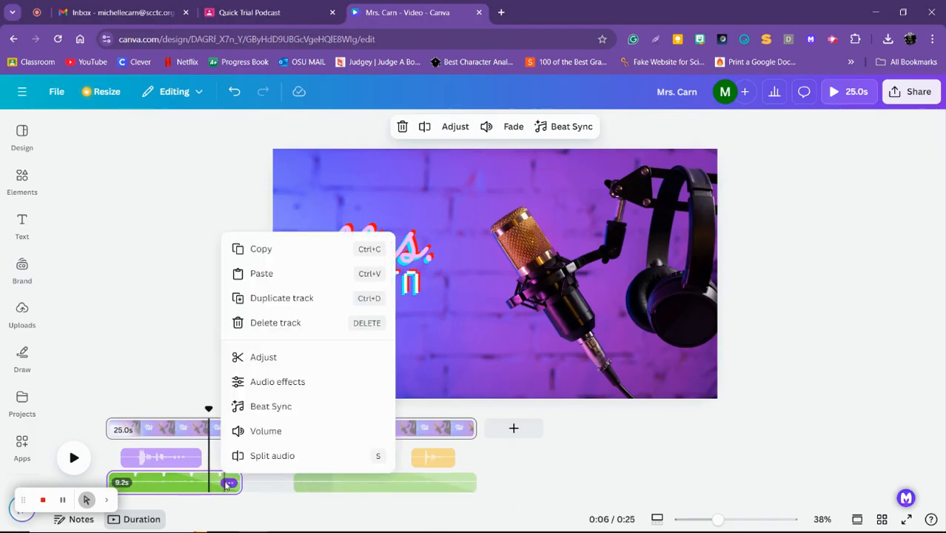
pyautogui.click(242, 432)
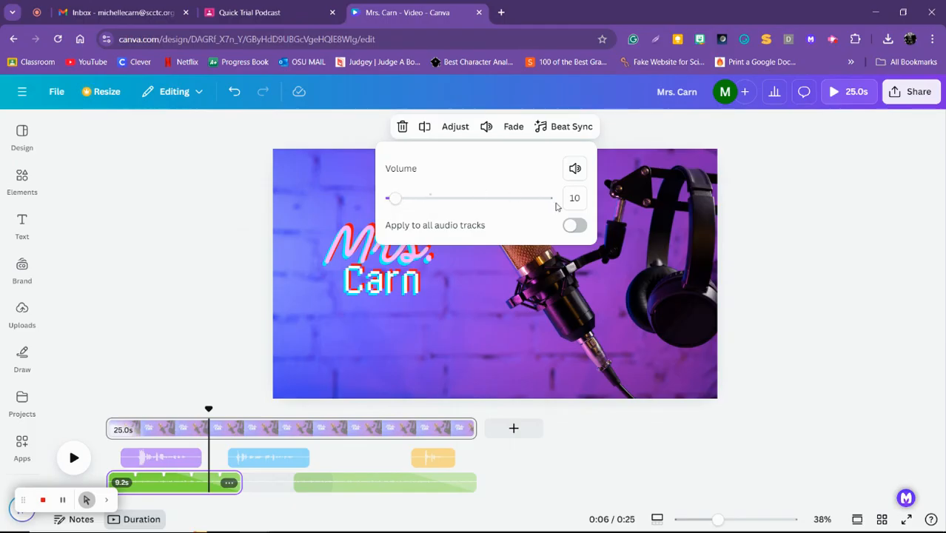
pyautogui.click(202, 309)
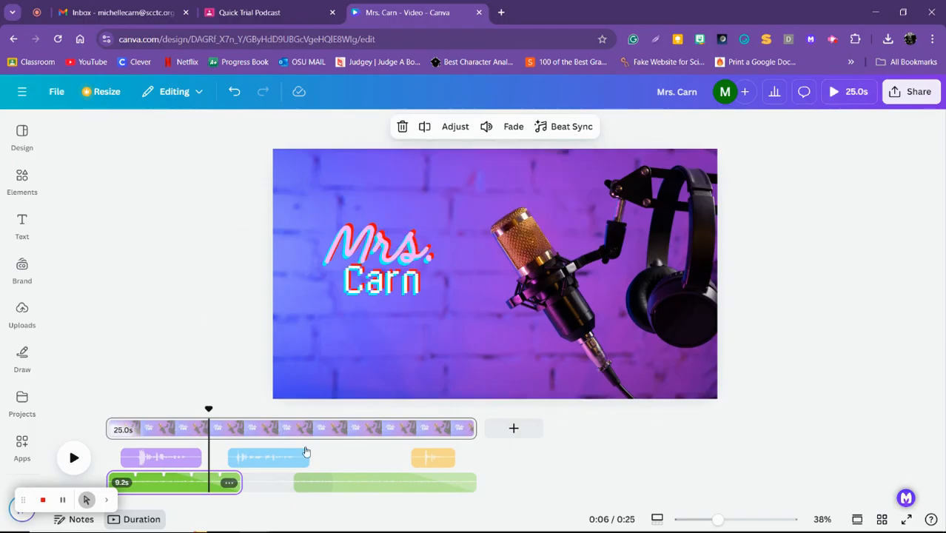
pyautogui.click(367, 485)
pyautogui.click(462, 482)
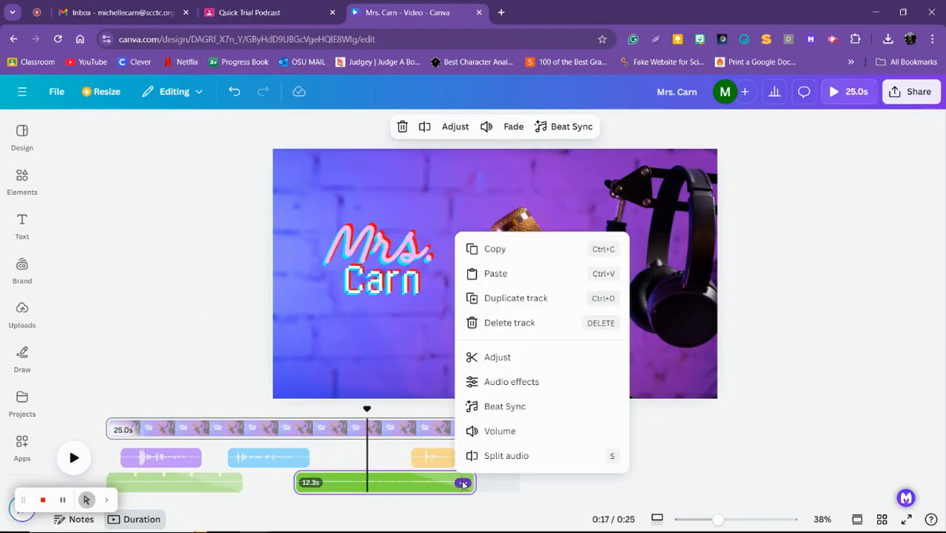
pyautogui.click(482, 432)
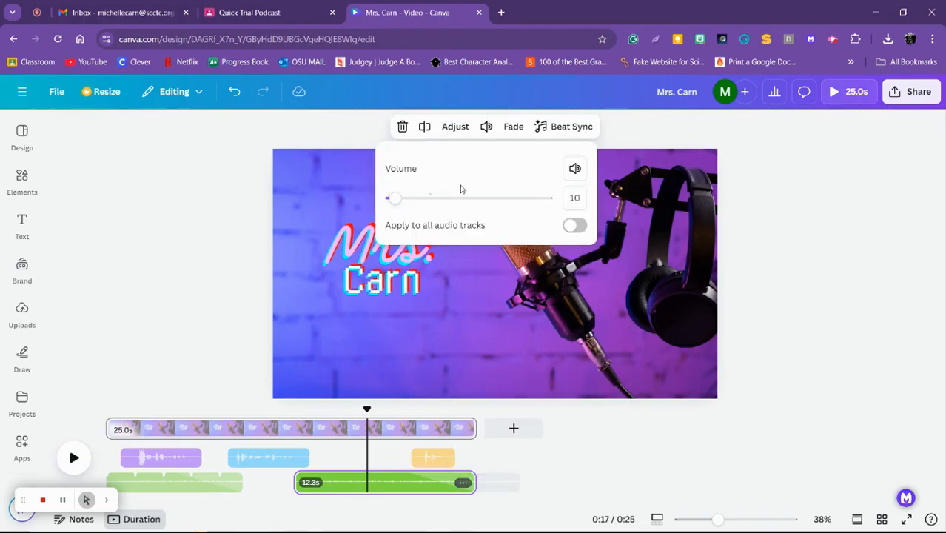
pyautogui.click(177, 312)
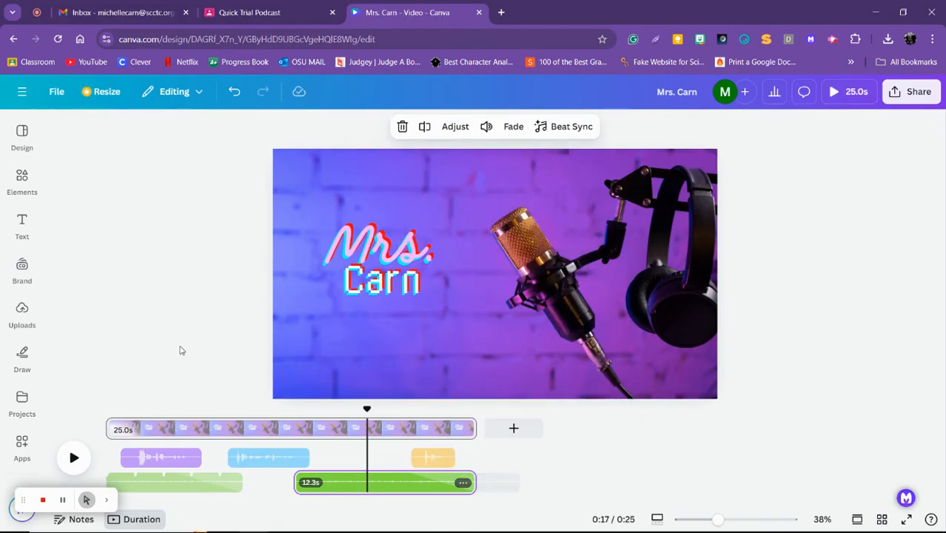
# Set the fade in of the second music clip to 4.0 seconds
pyautogui.click(460, 485)
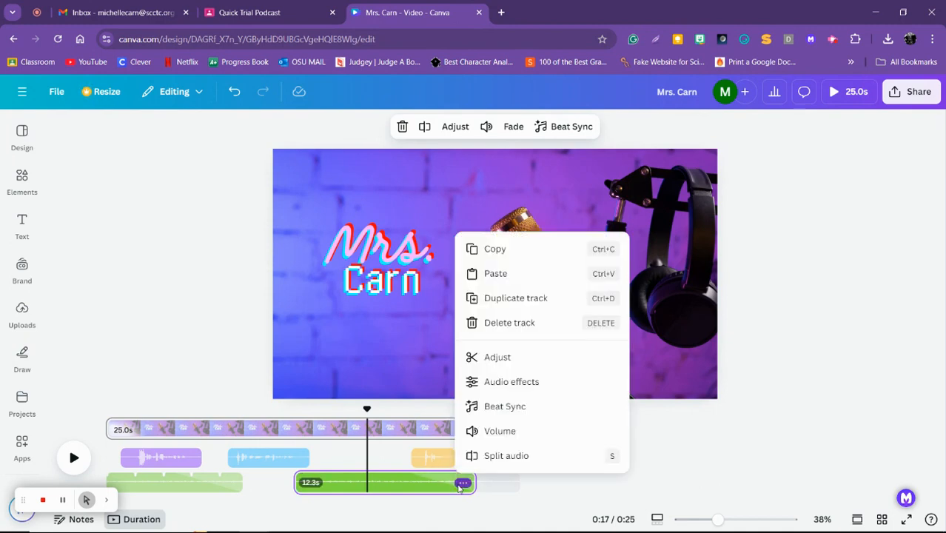
pyautogui.click(485, 381)
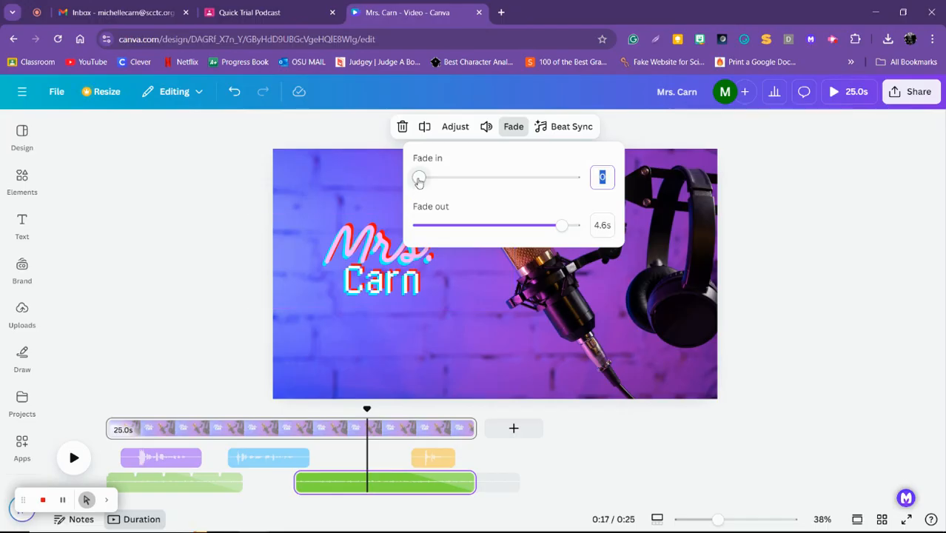
pyautogui.moveTo(419, 182); pyautogui.dragTo(545, 188)
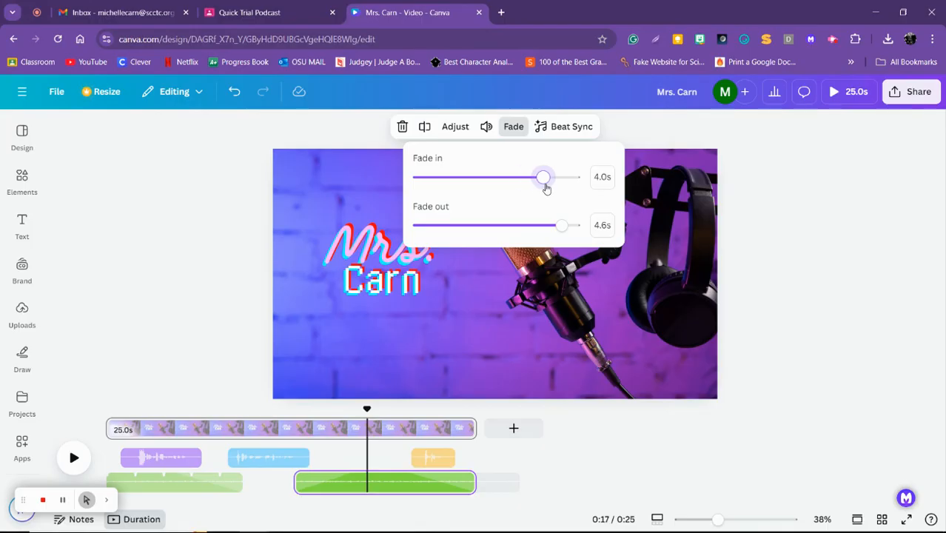
pyautogui.click(173, 296)
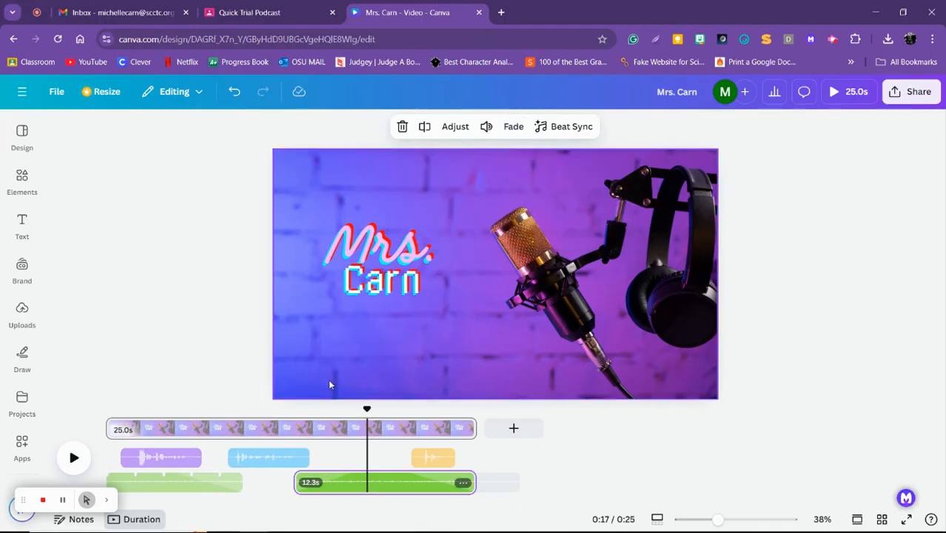
# Play back from just after the end of the first music clip to the video's end to check the second clip's fades
pyautogui.moveTo(367, 406); pyautogui.dragTo(249, 405)
pyautogui.click(74, 458)
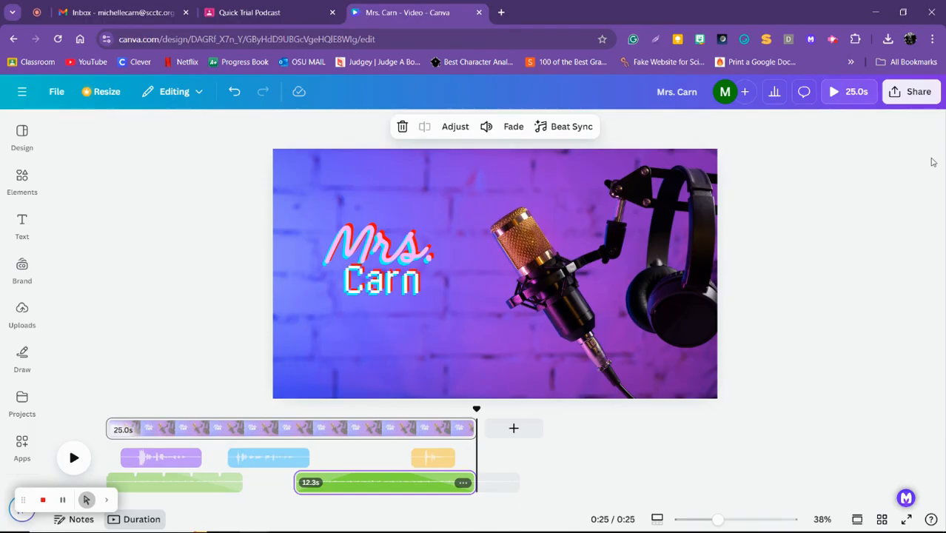
# Download the design as an MP4 video in 1080p (HD) quality
pyautogui.click(911, 94)
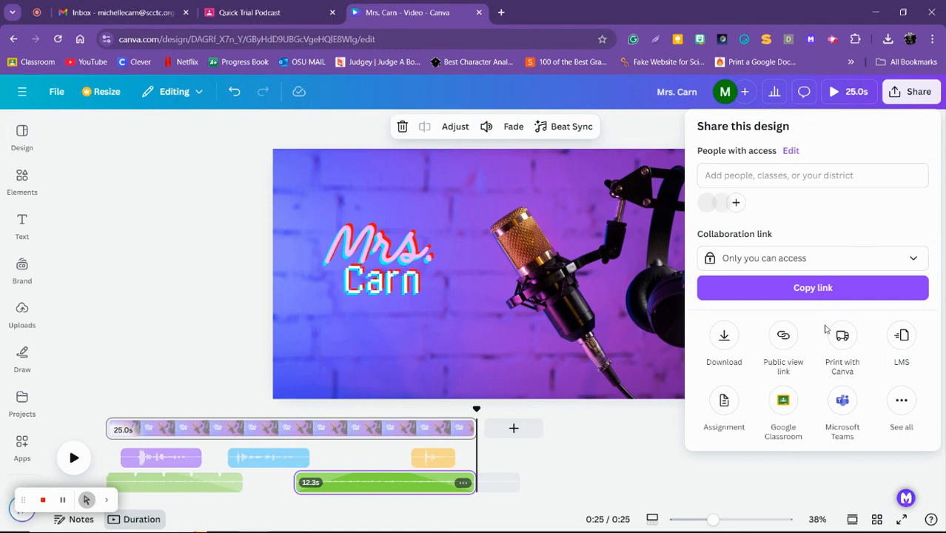
pyautogui.click(724, 339)
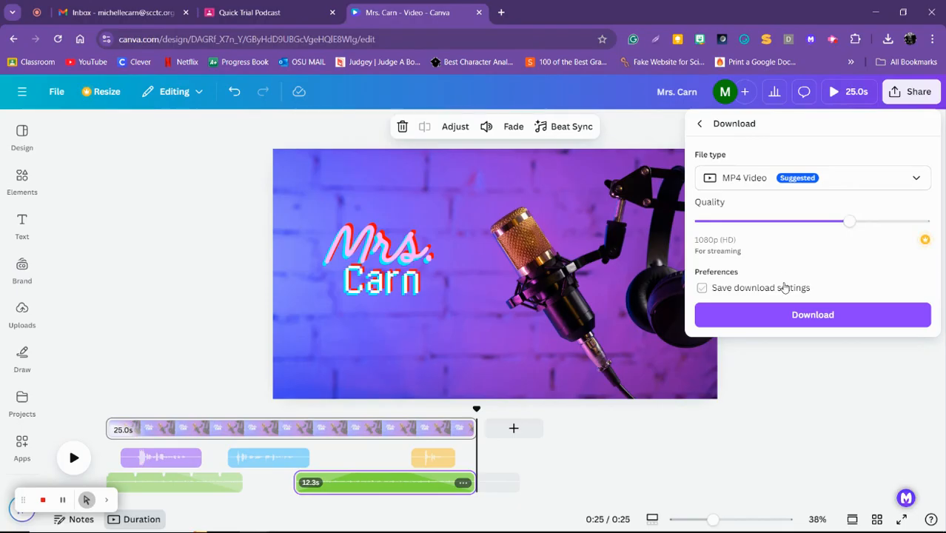
pyautogui.click(782, 320)
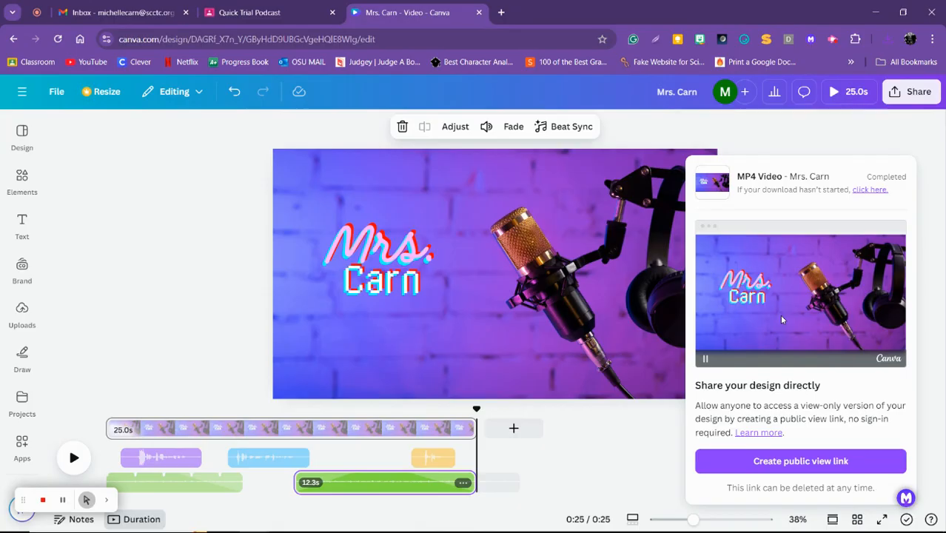
# Open the downloaded MP4 in Movies & TV to check its playback, close the player, and return to the Canva design
pyautogui.click(887, 43)
pyautogui.click(789, 111)
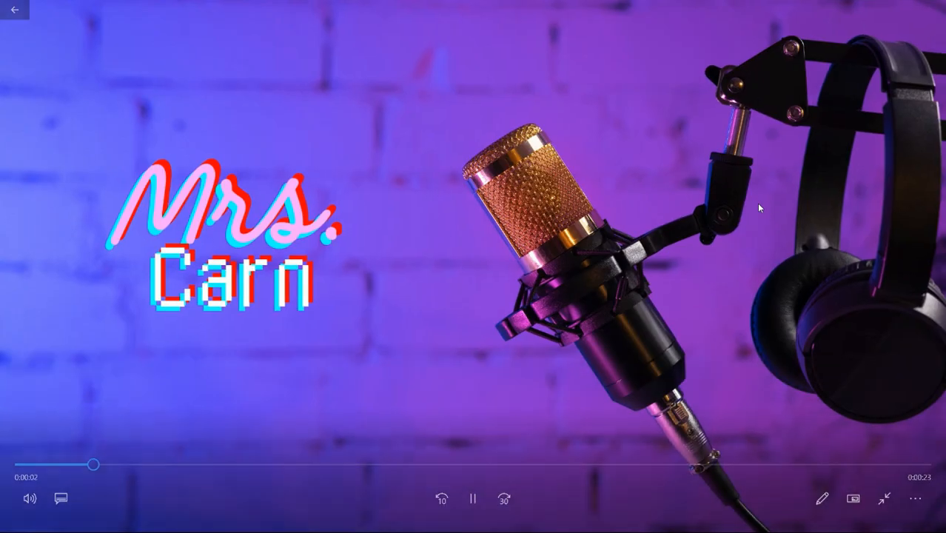
pyautogui.click(12, 11)
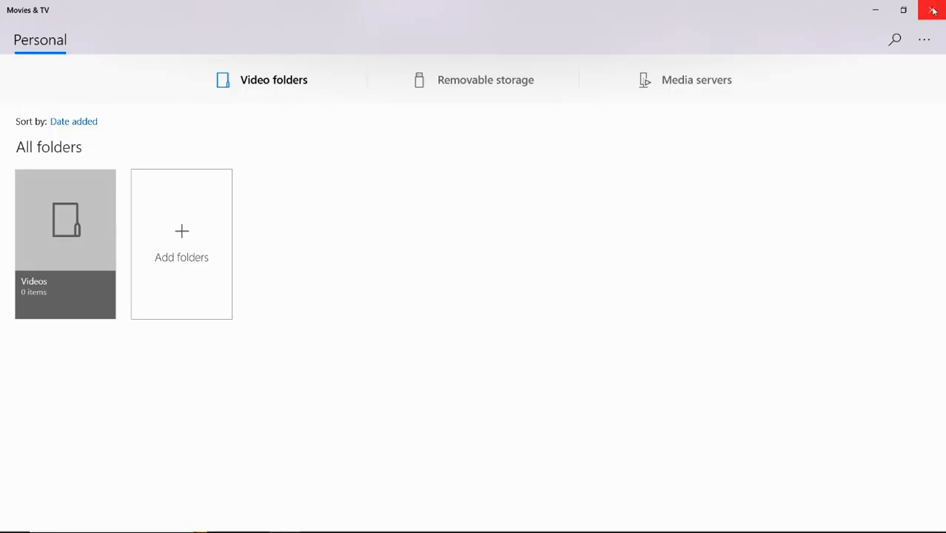
pyautogui.click(932, 9)
pyautogui.click(180, 238)
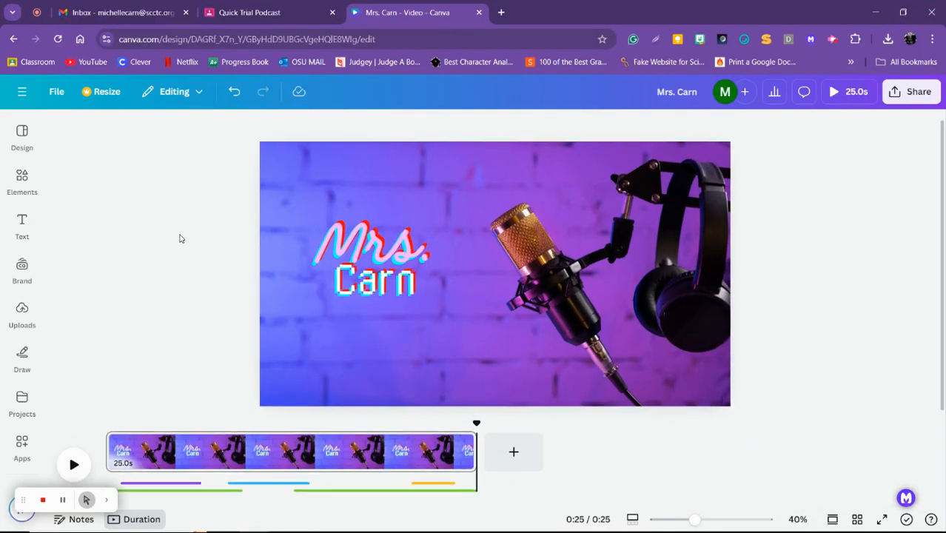